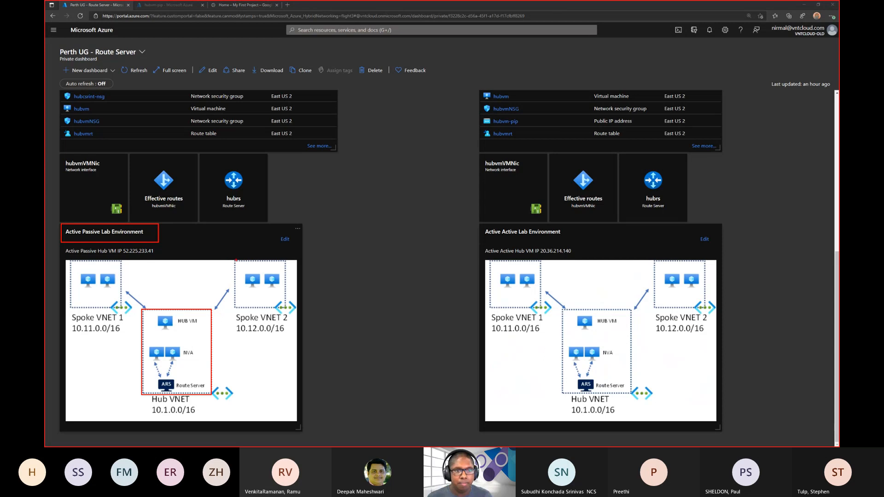
Step: Outline the spoke VNets in the Active Passive diagram, then the Active Active title, diagram and NVA-to-Route Server links, and clear the annotations
{"action": "left_click_drag", "start_coordinate": [229, 258], "coordinate": [307, 332]}
{"action": "mouse_move", "coordinate": [73, 257]}
{"action": "left_mouse_down"}
{"action": "mouse_move", "coordinate": [123, 298]}
{"action": "mouse_move", "coordinate": [129, 332]}
{"action": "left_mouse_up"}
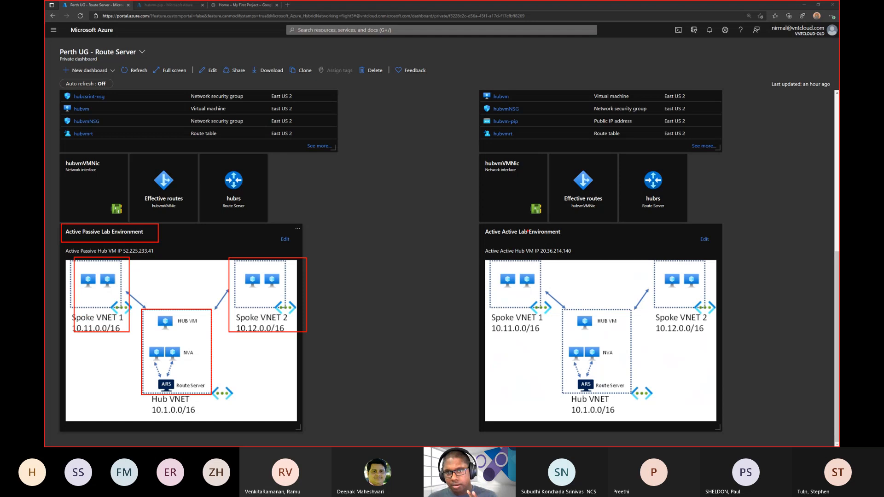
{"action": "left_click_drag", "start_coordinate": [480, 223], "coordinate": [565, 242]}
{"action": "left_click_drag", "start_coordinate": [480, 256], "coordinate": [723, 428]}
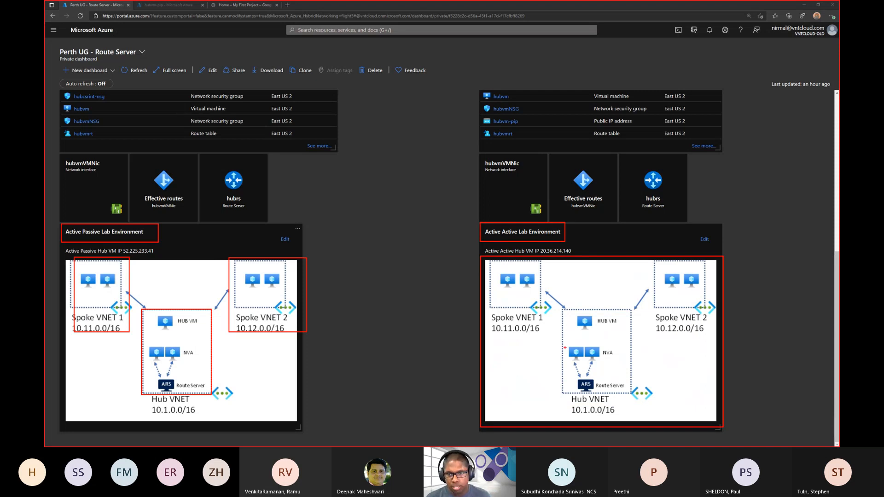
{"action": "mouse_move", "coordinate": [566, 345]}
{"action": "left_mouse_down"}
{"action": "mouse_move", "coordinate": [586, 358]}
{"action": "mouse_move", "coordinate": [586, 385]}
{"action": "left_mouse_up"}
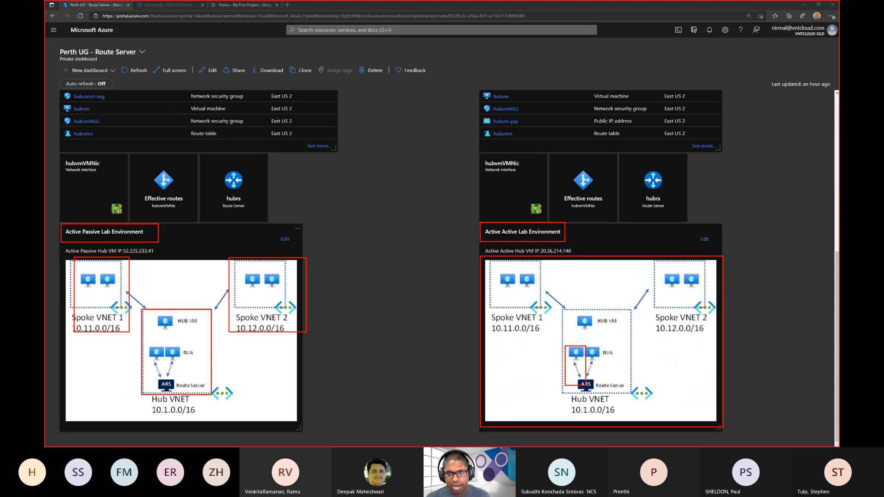
{"action": "mouse_move", "coordinate": [585, 348]}
{"action": "left_mouse_down"}
{"action": "mouse_move", "coordinate": [608, 356]}
{"action": "mouse_move", "coordinate": [612, 385]}
{"action": "mouse_move", "coordinate": [604, 386]}
{"action": "left_mouse_up"}
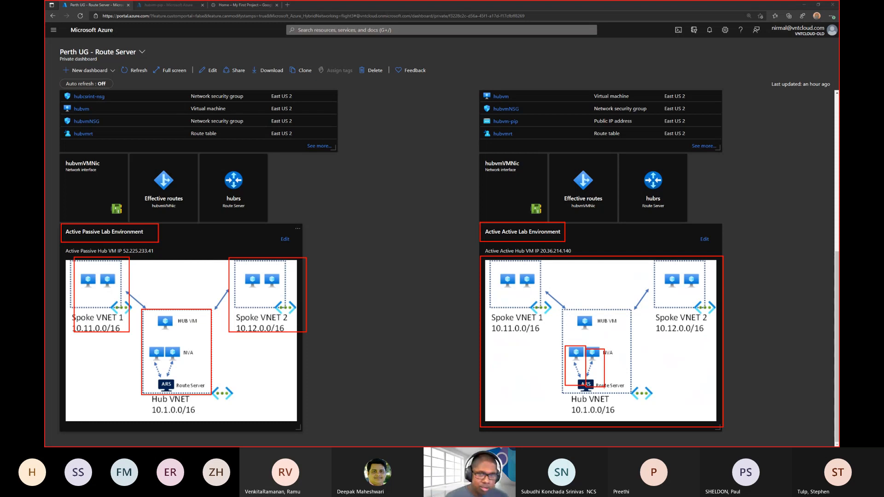
{"action": "key", "text": "Escape"}
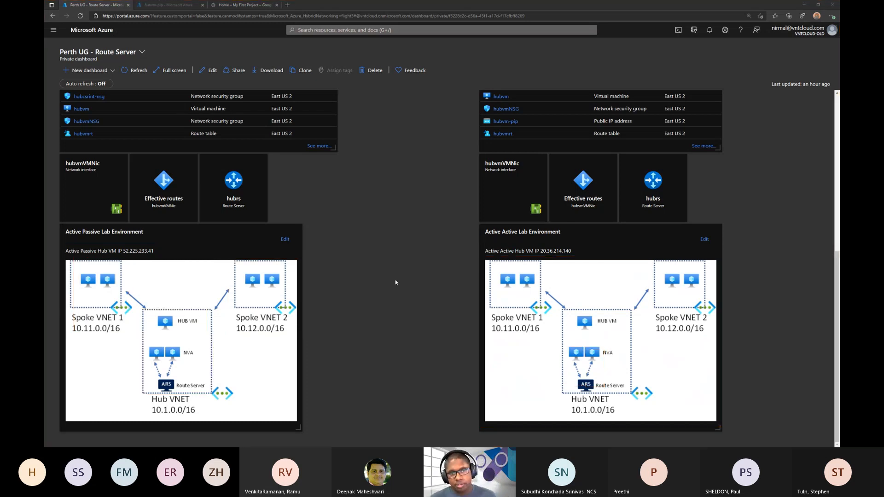
Step: Open the Active Passive lab's hubrs route server and highlight its ASN and peer IPs
{"action": "left_click", "coordinate": [232, 193]}
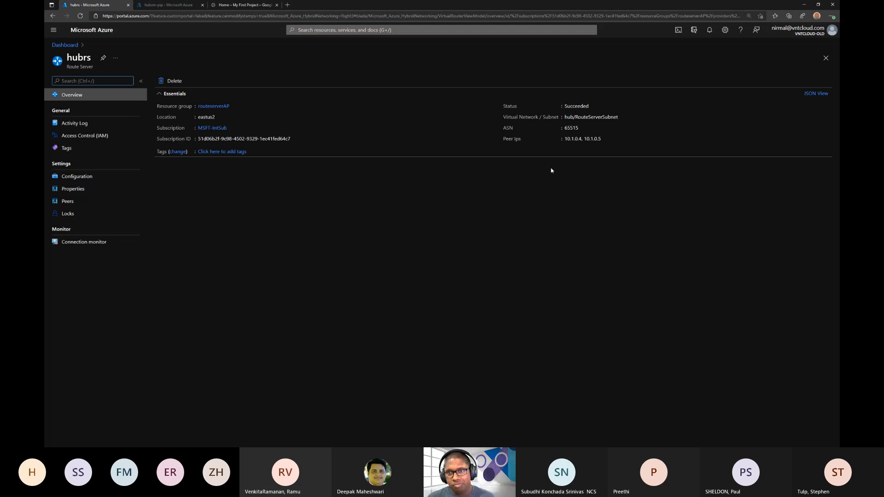
{"action": "left_click_drag", "start_coordinate": [502, 128], "coordinate": [579, 129]}
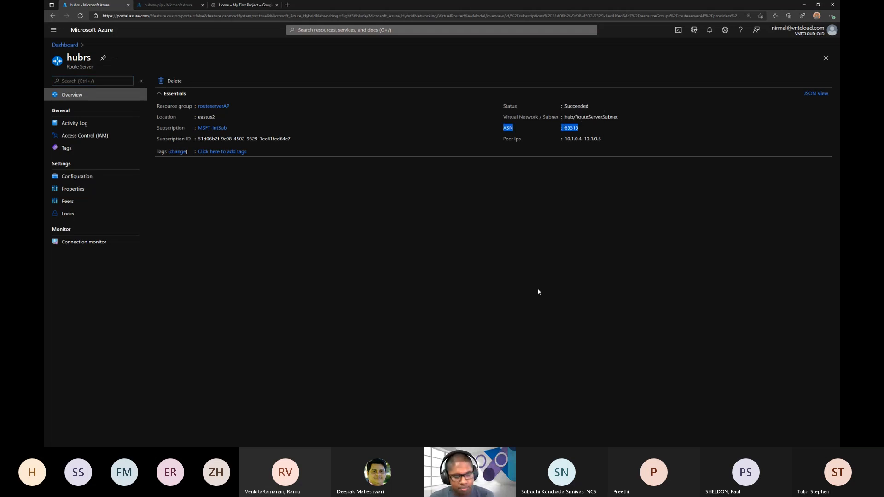
{"action": "key", "text": "ctrl+2"}
{"action": "left_click_drag", "start_coordinate": [501, 134], "coordinate": [620, 145]}
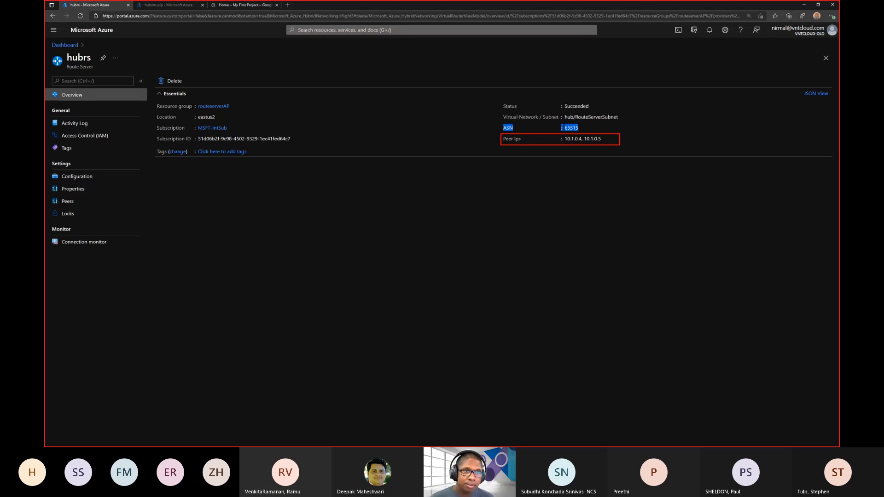
{"action": "key", "text": "Escape"}
Step: Open the route server's peers and mark the names, ASNs and IPv4 addresses of csr1 and csr2
{"action": "left_click", "coordinate": [99, 202]}
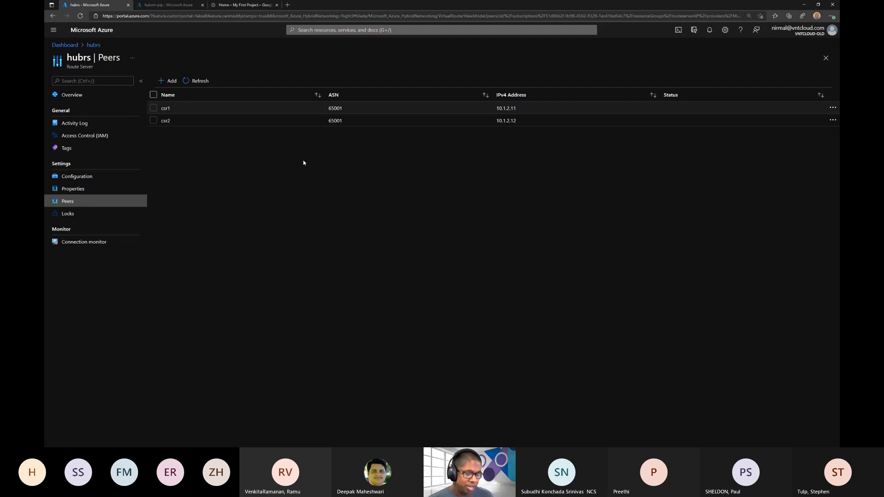
{"action": "left_click_drag", "start_coordinate": [145, 89], "coordinate": [212, 129]}
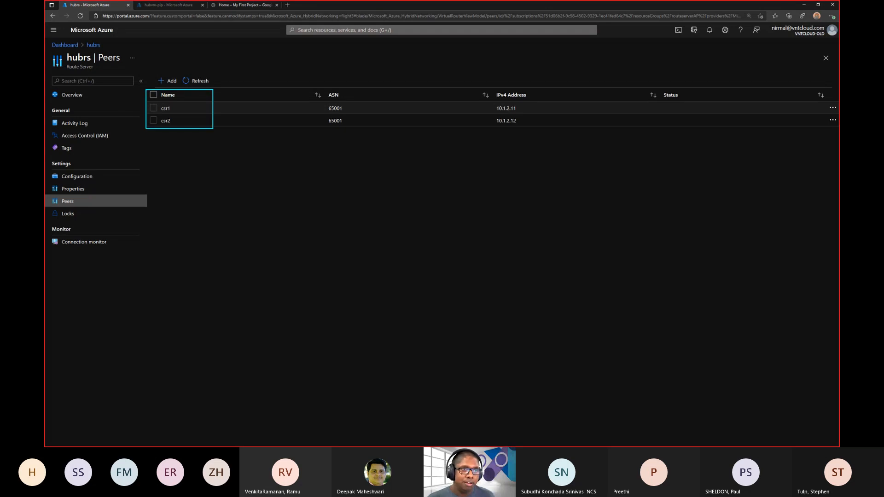
{"action": "mouse_move", "coordinate": [171, 110]}
{"action": "left_mouse_down"}
{"action": "mouse_move", "coordinate": [217, 110]}
{"action": "mouse_move", "coordinate": [176, 132]}
{"action": "mouse_move", "coordinate": [178, 140]}
{"action": "left_mouse_up"}
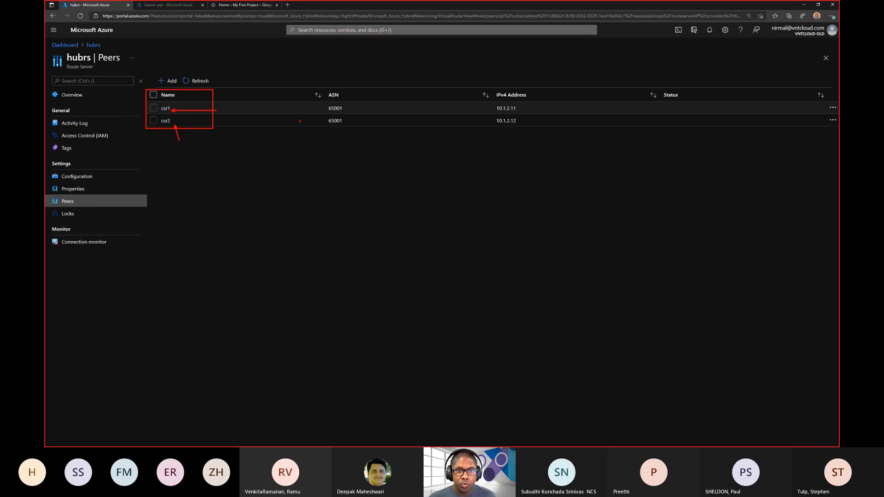
{"action": "left_click_drag", "start_coordinate": [308, 87], "coordinate": [361, 130]}
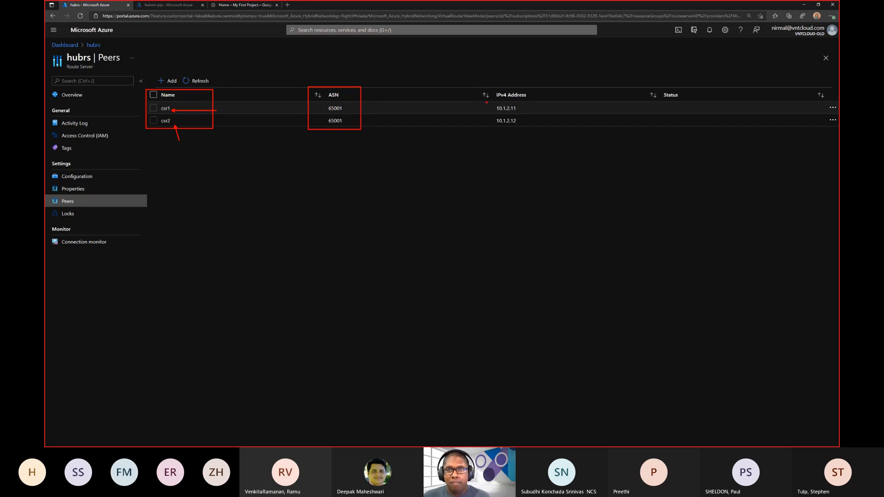
{"action": "left_click_drag", "start_coordinate": [474, 83], "coordinate": [540, 131]}
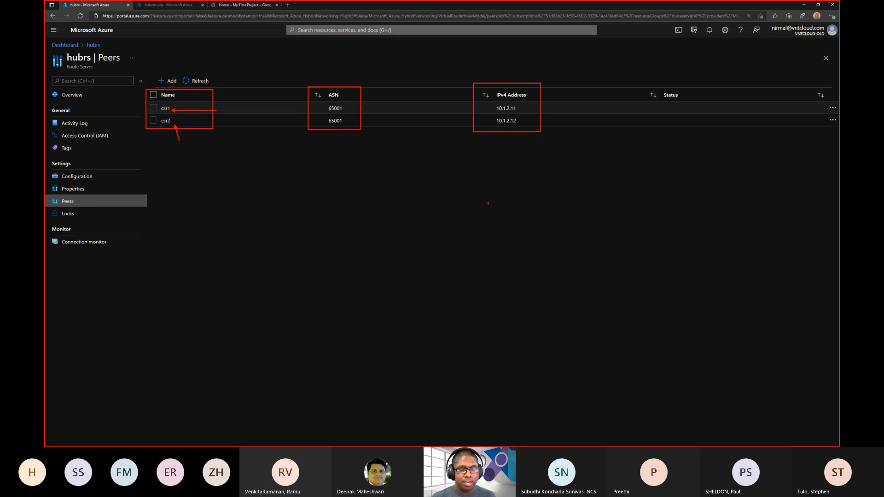
{"action": "key", "text": "Escape"}
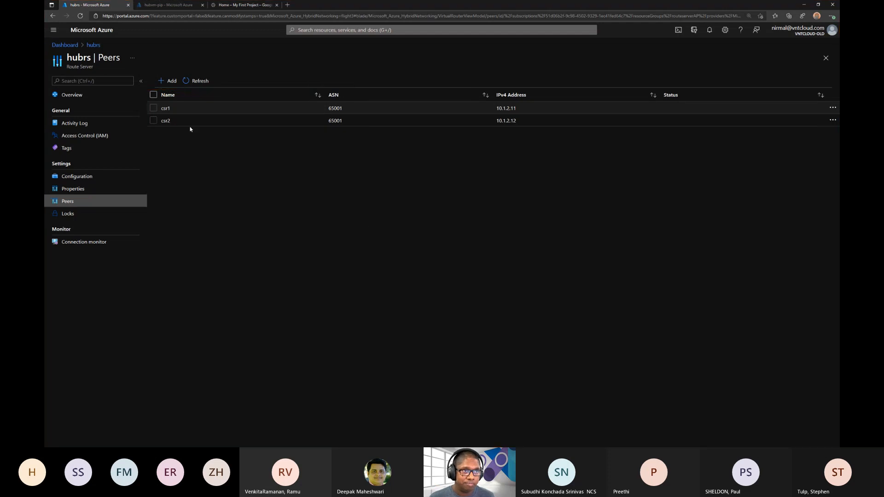
Step: View the effective routes of the Active Passive lab's hubvmVMNic and mark the 0.0.0.0/0 route with its next hop
{"action": "left_click", "coordinate": [97, 47]}
{"action": "left_click", "coordinate": [64, 44]}
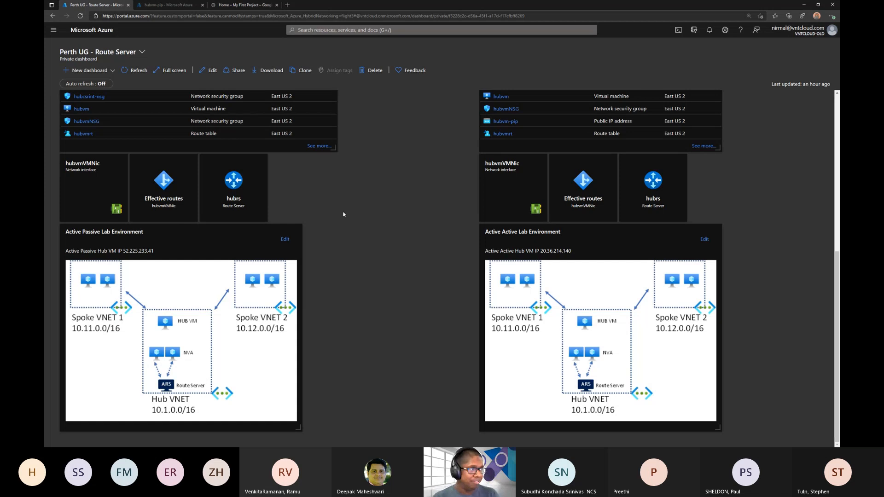
{"action": "left_click", "coordinate": [162, 194]}
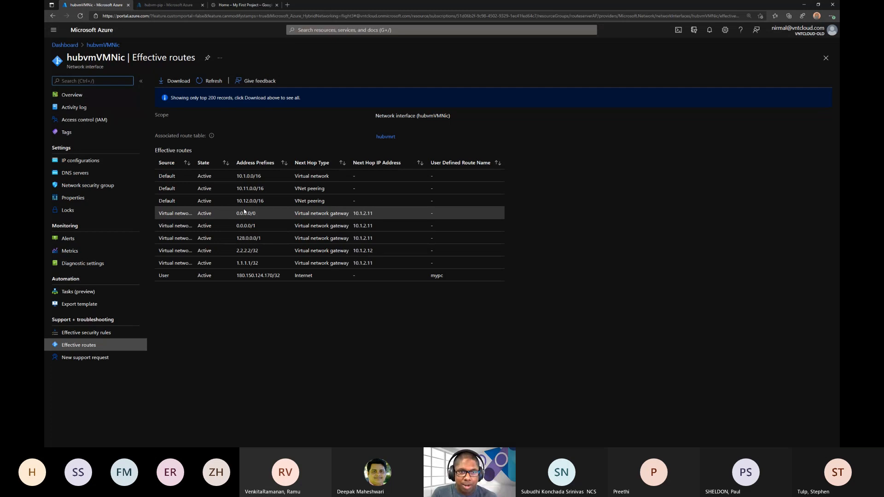
{"action": "key", "text": "ctrl+plus"}
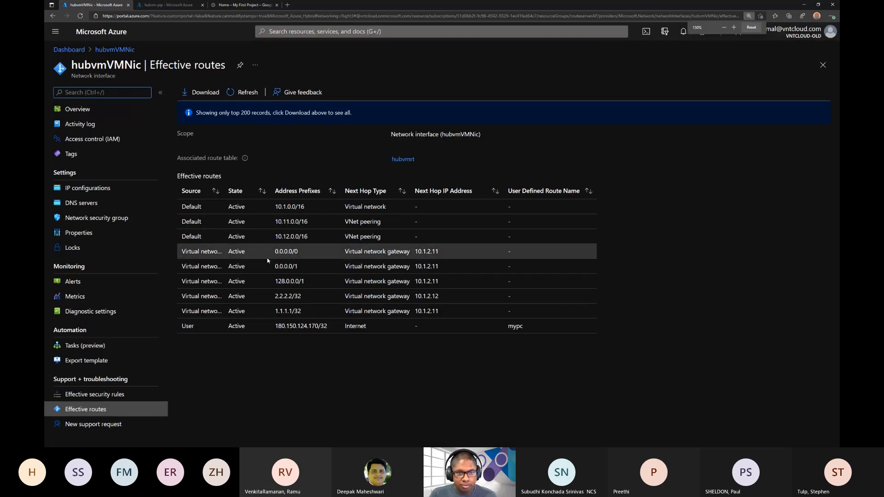
{"action": "mouse_move", "coordinate": [173, 244]}
{"action": "left_mouse_down"}
{"action": "mouse_move", "coordinate": [312, 259]}
{"action": "mouse_move", "coordinate": [452, 260]}
{"action": "left_mouse_up"}
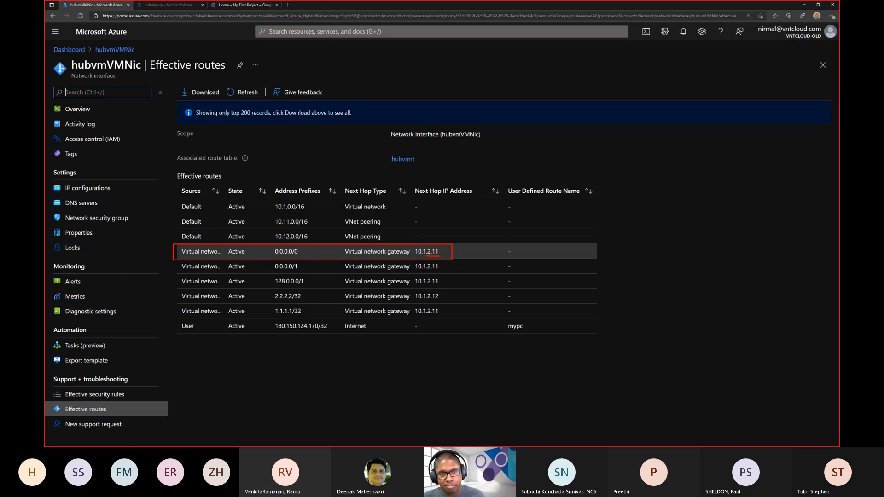
{"action": "key", "text": "Escape"}
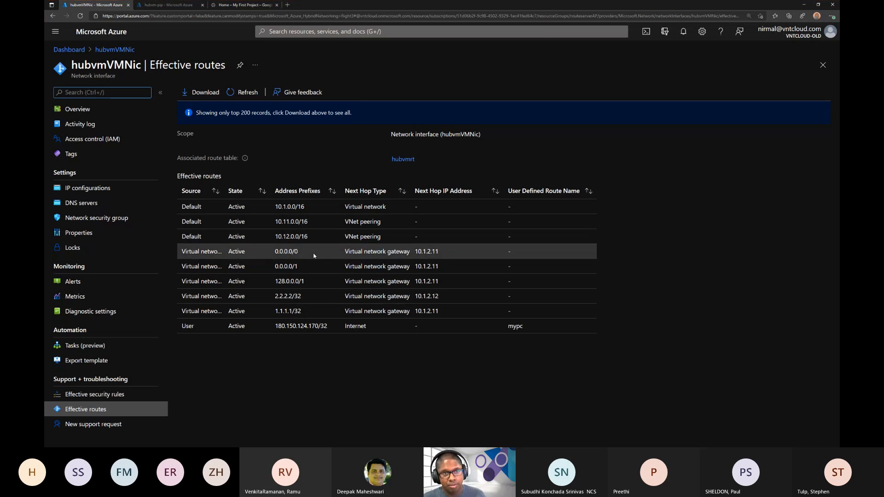
Step: View the effective routes of the Active Active lab's hubvmVMNic and mark both 0.0.0.0/0 routes
{"action": "left_click", "coordinate": [69, 50]}
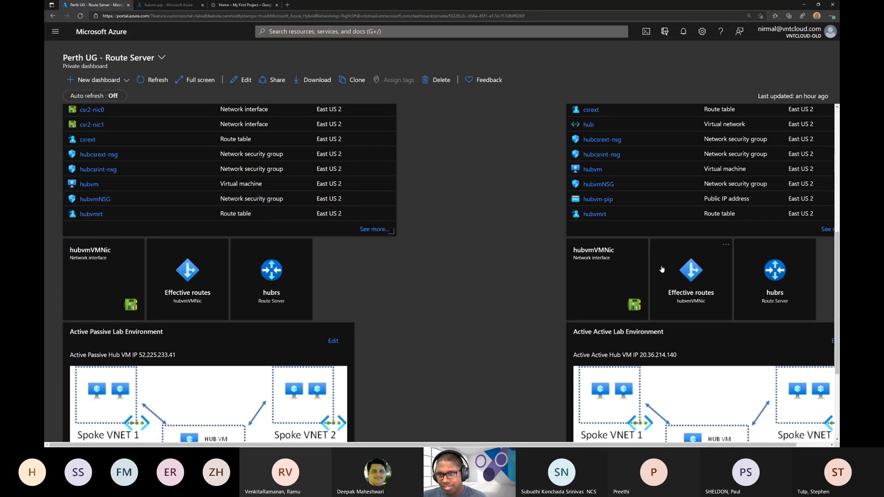
{"action": "scroll", "coordinate": [662, 267], "scroll_direction": "down", "scroll_amount": 2}
{"action": "left_click", "coordinate": [601, 162]}
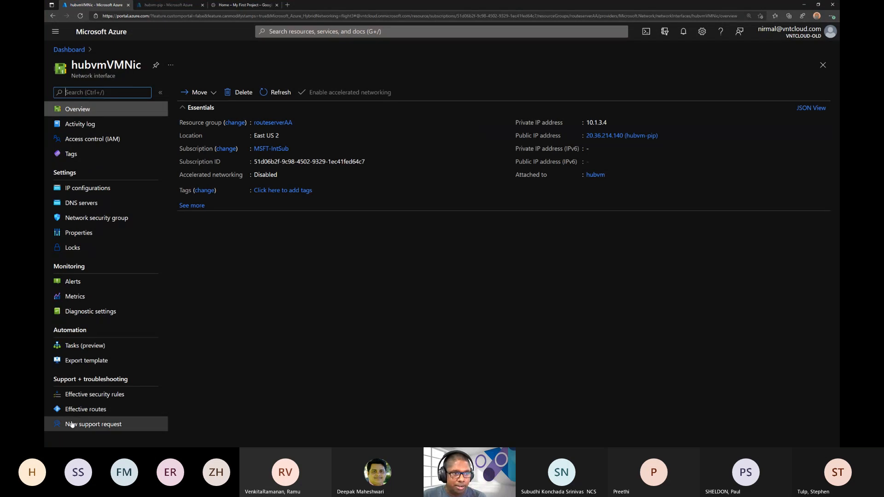
{"action": "left_click", "coordinate": [88, 410]}
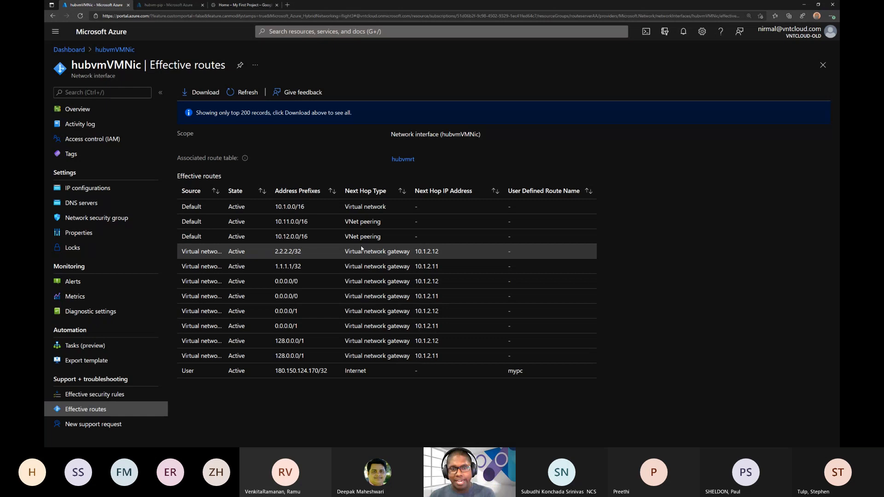
{"action": "left_click_drag", "start_coordinate": [176, 271], "coordinate": [454, 290]}
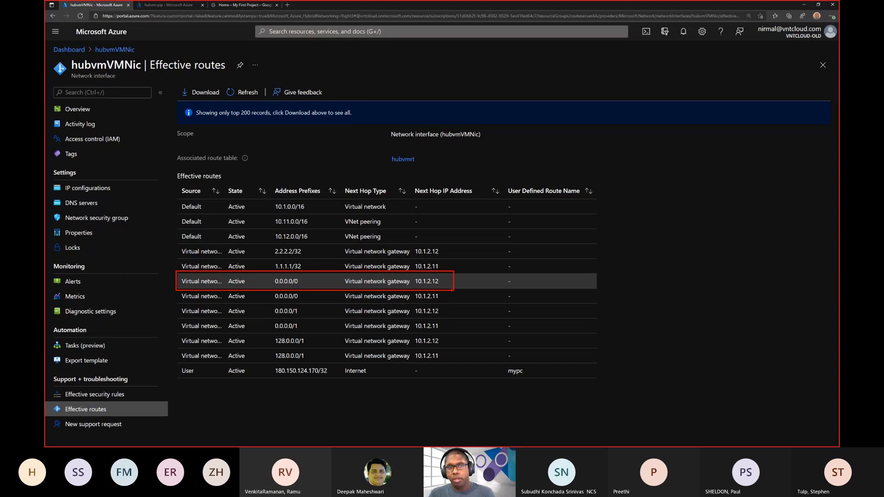
{"action": "left_click_drag", "start_coordinate": [176, 291], "coordinate": [457, 303]}
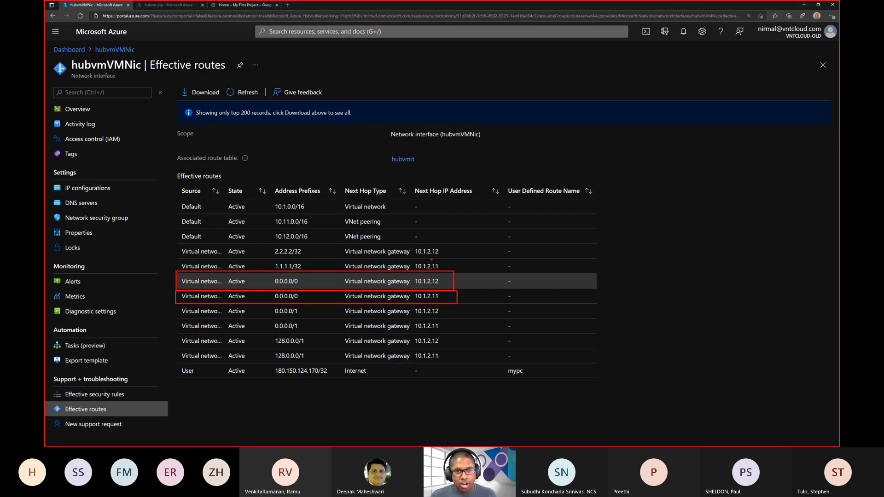
{"action": "key", "text": "Escape"}
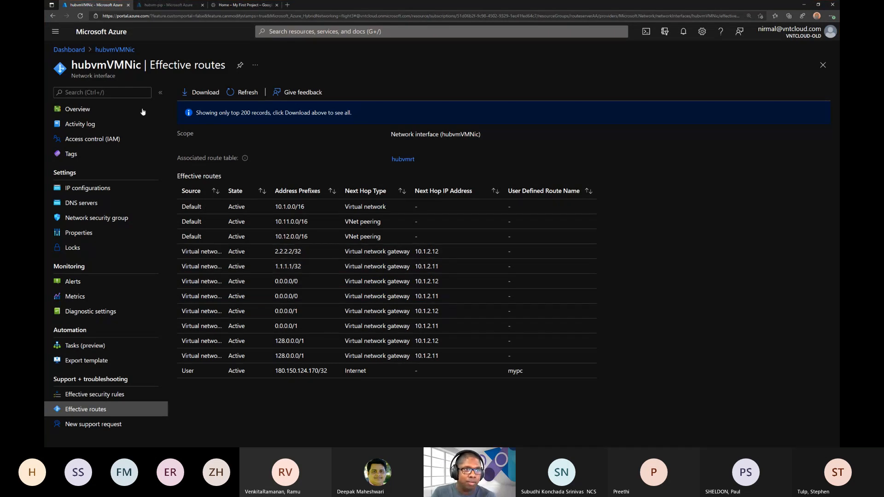
Step: Return to the Perth UG - Route Server dashboard, then switch to Visual Studio Code and enlarge its terminal area
{"action": "left_click", "coordinate": [76, 50]}
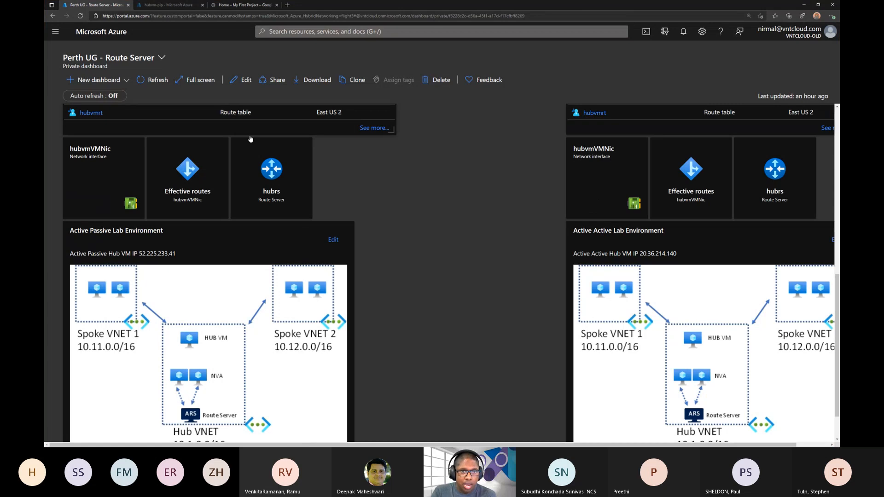
{"action": "scroll", "coordinate": [493, 229], "scroll_direction": "down", "scroll_amount": 1}
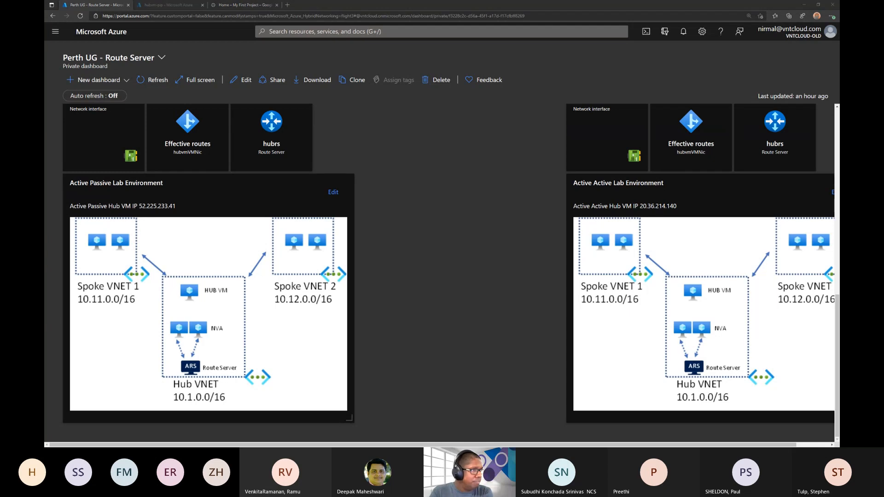
{"action": "left_click_drag", "start_coordinate": [0, 102], "coordinate": [416, 48]}
{"action": "double_click", "coordinate": [416, 47]}
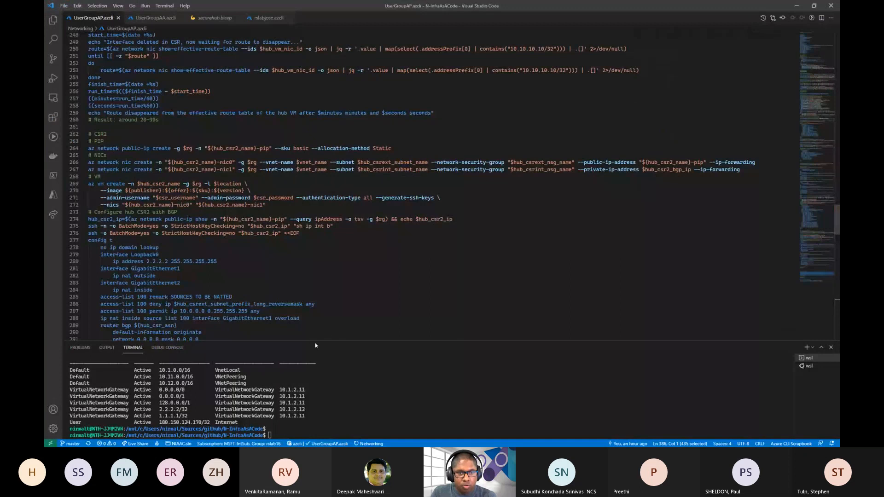
{"action": "left_click_drag", "start_coordinate": [318, 341], "coordinate": [322, 173]}
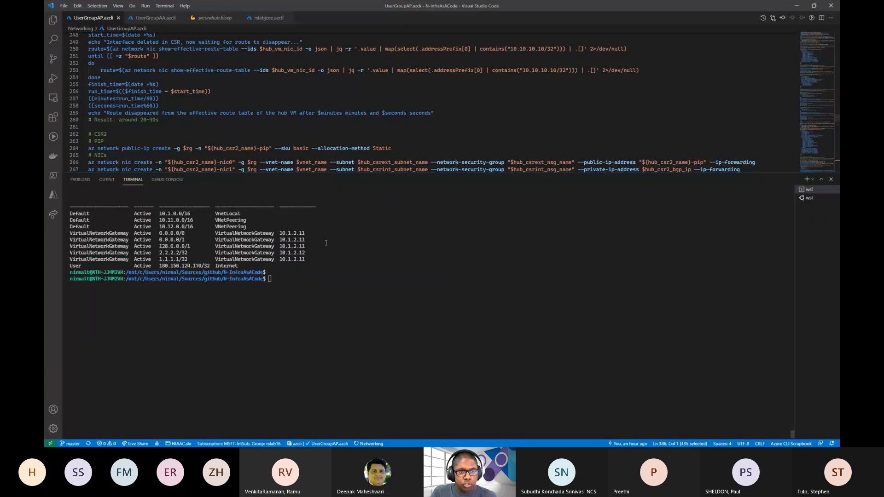
Step: Run the list-learned-routes commands for $hub_csr1_name and $hub_csr2_name from UserGroupAP.azcli, and mark the AsPath values for the first router
{"action": "scroll", "coordinate": [274, 134], "scroll_direction": "down", "scroll_amount": 20}
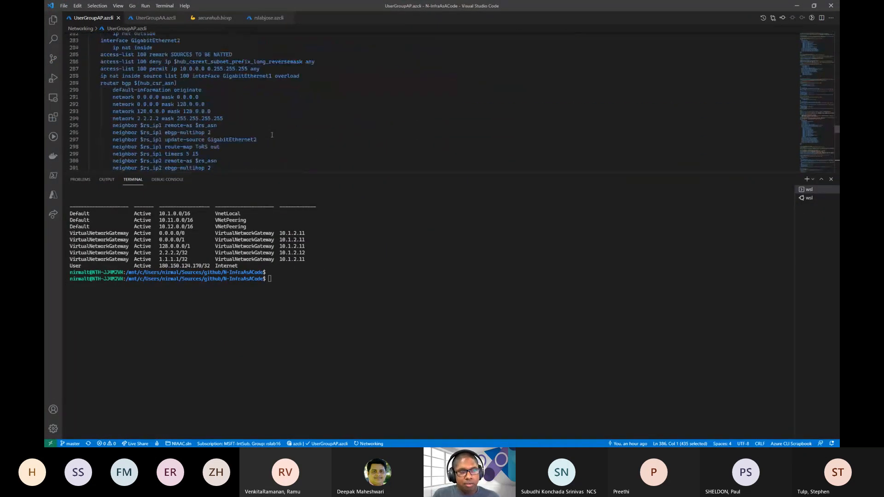
{"action": "scroll", "coordinate": [274, 134], "scroll_direction": "up", "scroll_amount": 5}
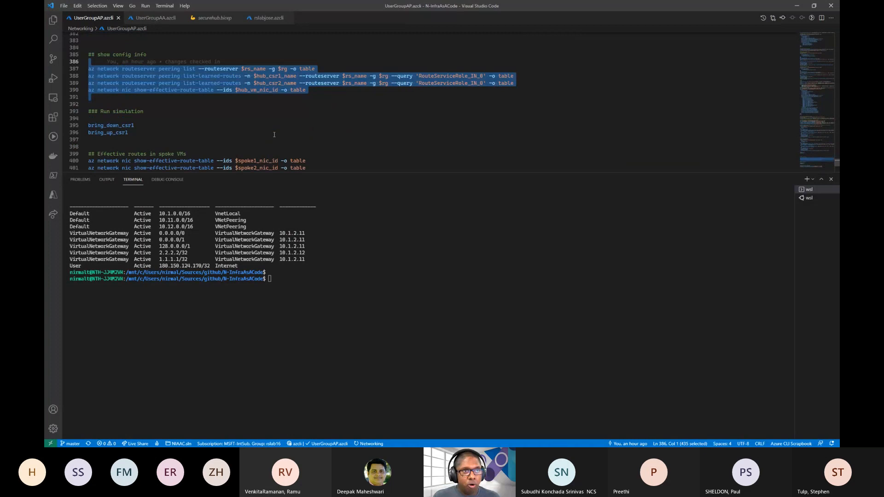
{"action": "left_click", "coordinate": [433, 112]}
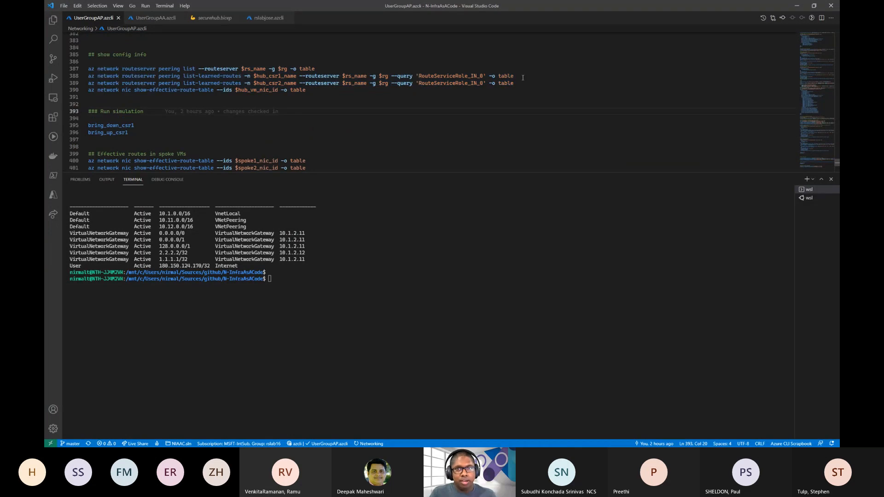
{"action": "mouse_move", "coordinate": [522, 80]}
{"action": "left_mouse_down"}
{"action": "mouse_move", "coordinate": [193, 90]}
{"action": "mouse_move", "coordinate": [80, 77]}
{"action": "left_mouse_up"}
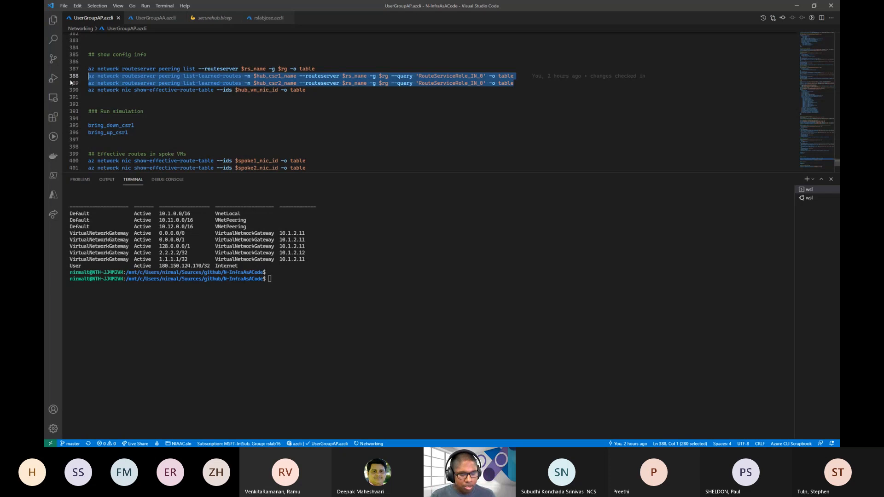
{"action": "key", "text": "ctrl+apostrophe"}
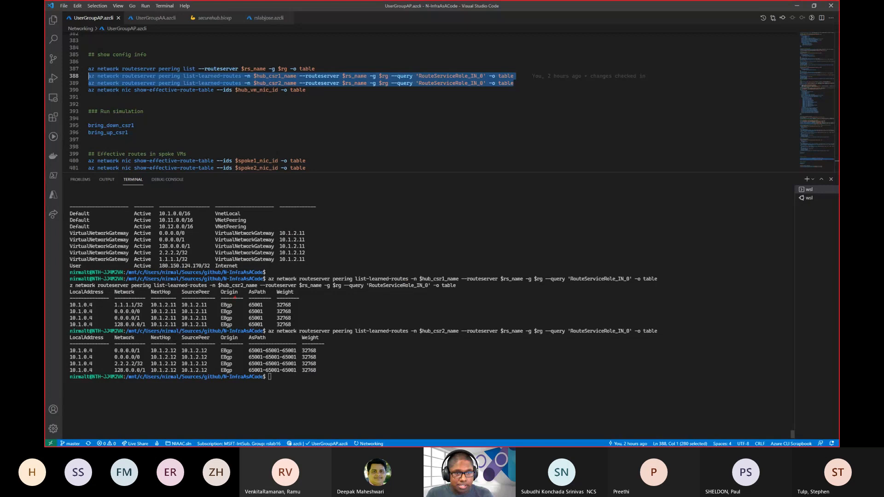
{"action": "mouse_move", "coordinate": [243, 286]}
{"action": "left_mouse_down"}
{"action": "mouse_move", "coordinate": [260, 295]}
{"action": "mouse_move", "coordinate": [274, 329]}
{"action": "left_mouse_up"}
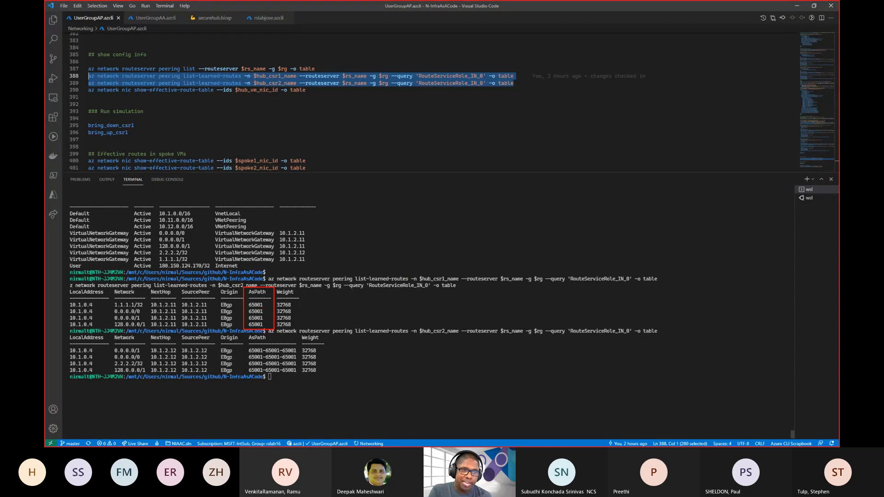
Step: Mark the second router's AsPath values and run the show-effective-route-table command for $hub_vm_nic_id from UserGroupAP.azcli
{"action": "mouse_move", "coordinate": [245, 334]}
{"action": "left_mouse_down"}
{"action": "mouse_move", "coordinate": [272, 340]}
{"action": "mouse_move", "coordinate": [303, 381]}
{"action": "left_mouse_up"}
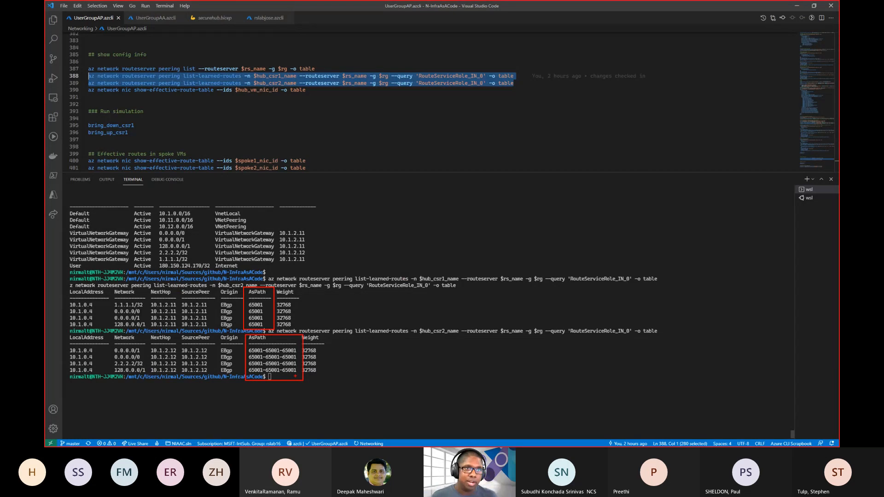
{"action": "left_click_drag", "start_coordinate": [309, 91], "coordinate": [89, 91]}
{"action": "key", "text": "ctrl+apostrophe"}
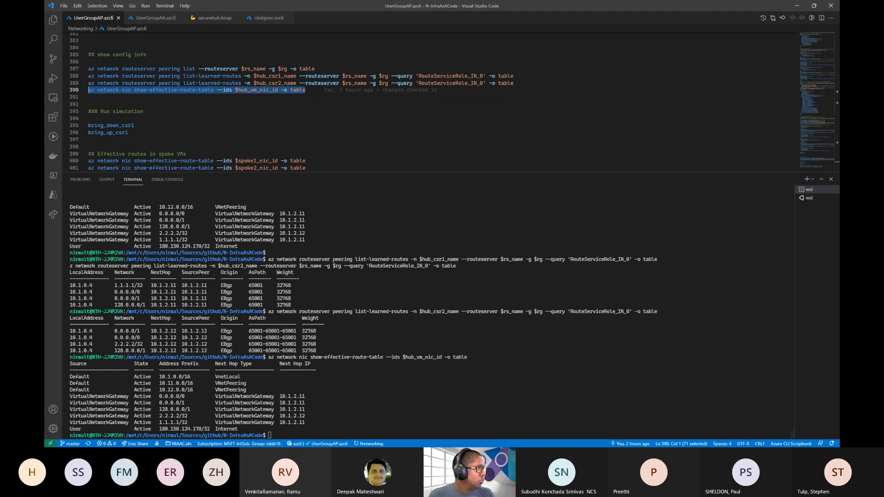
Step: Switch to the ActivePassive terminal, run ifconfig on the hub VM, and move and enlarge the terminal window
{"action": "key", "text": "alt+Tab"}
{"action": "left_click_drag", "start_coordinate": [566, 178], "coordinate": [565, 165]}
{"action": "type", "text": "ifconfig"}
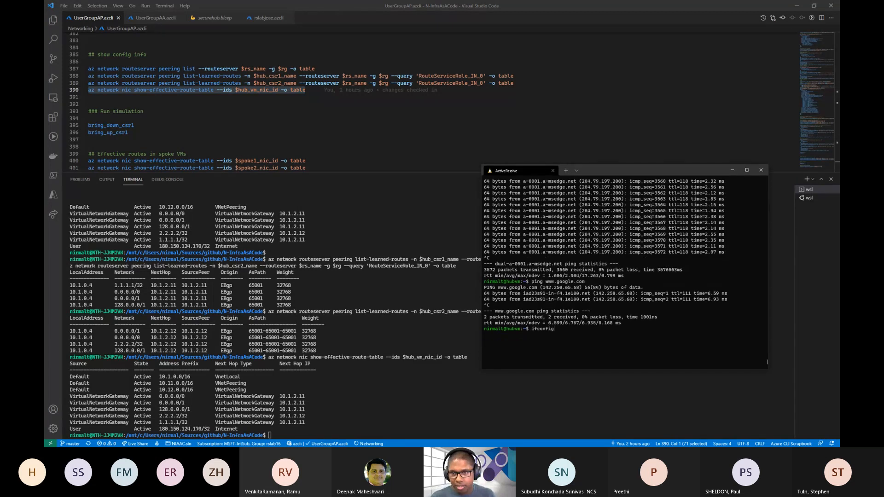
{"action": "key", "text": "Return"}
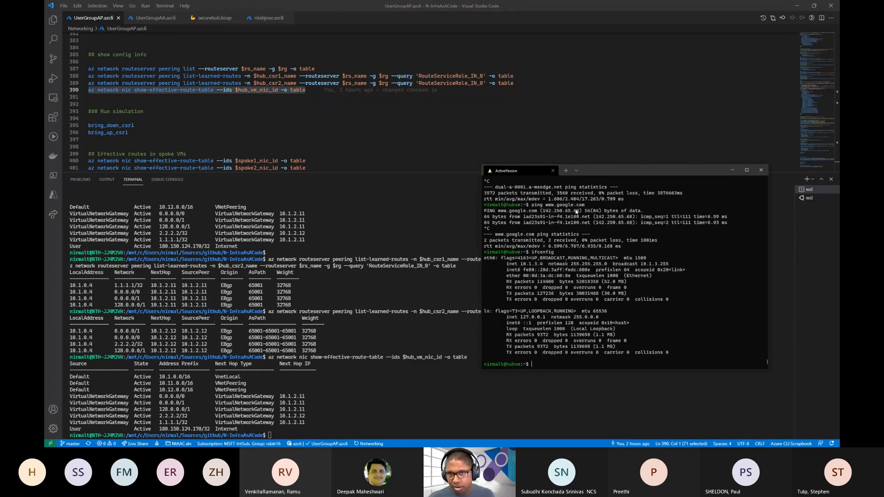
{"action": "left_click_drag", "start_coordinate": [601, 167], "coordinate": [451, 98]}
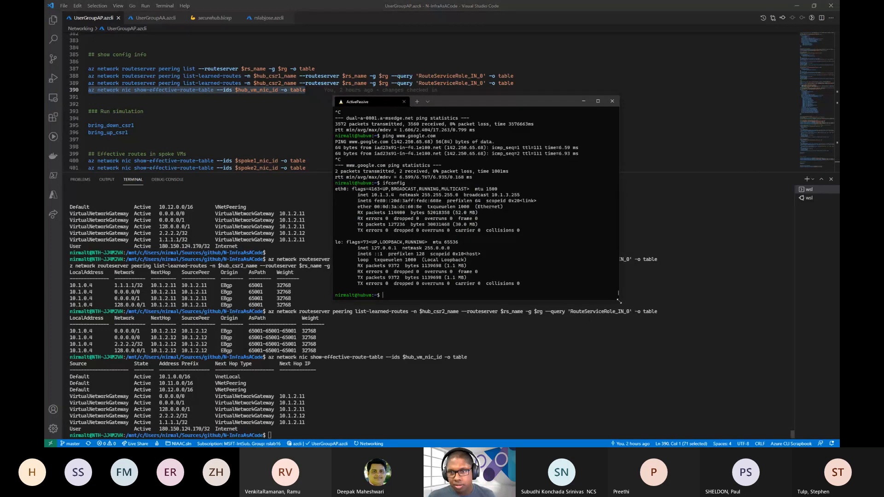
{"action": "left_click_drag", "start_coordinate": [619, 302], "coordinate": [677, 340]}
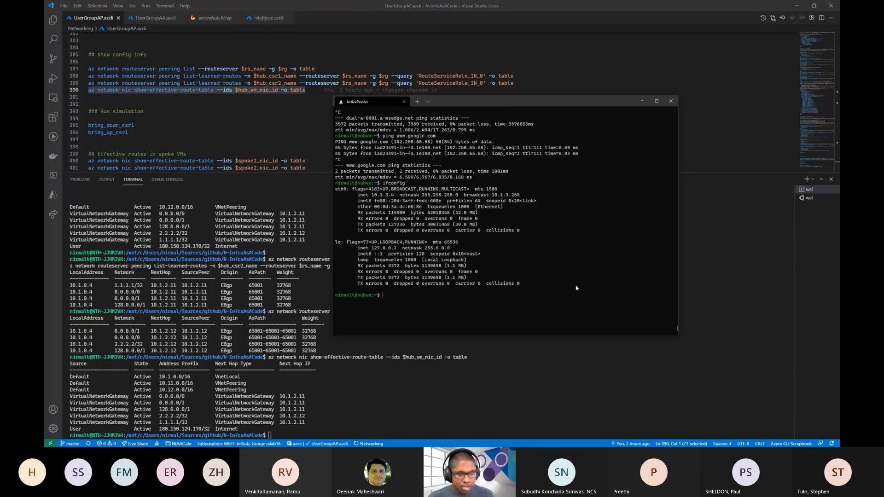
{"action": "type", "text": "ping www.microsoft.com"}
{"action": "key", "text": "Return"}
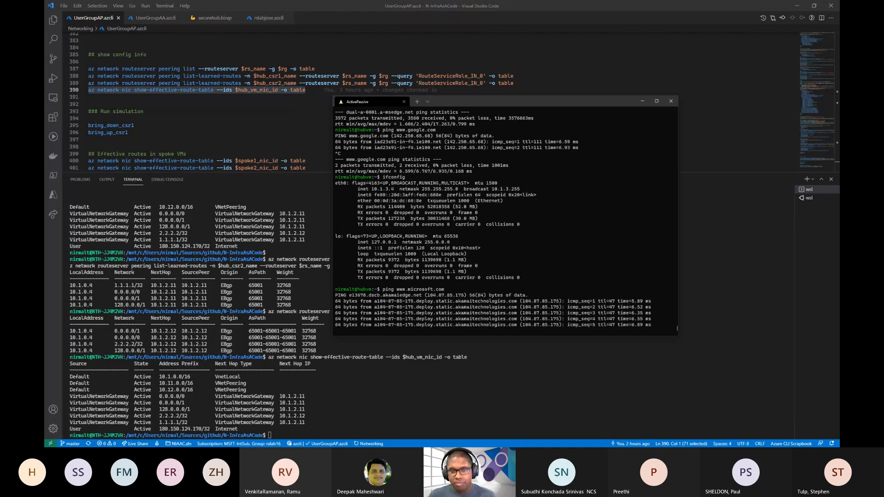
{"action": "key", "text": "ctrl+c"}
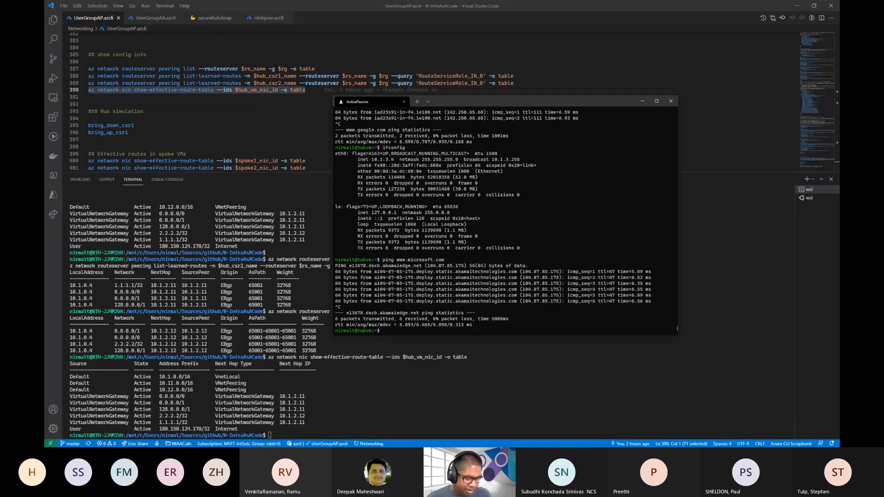
{"action": "type", "text": "mtr"}
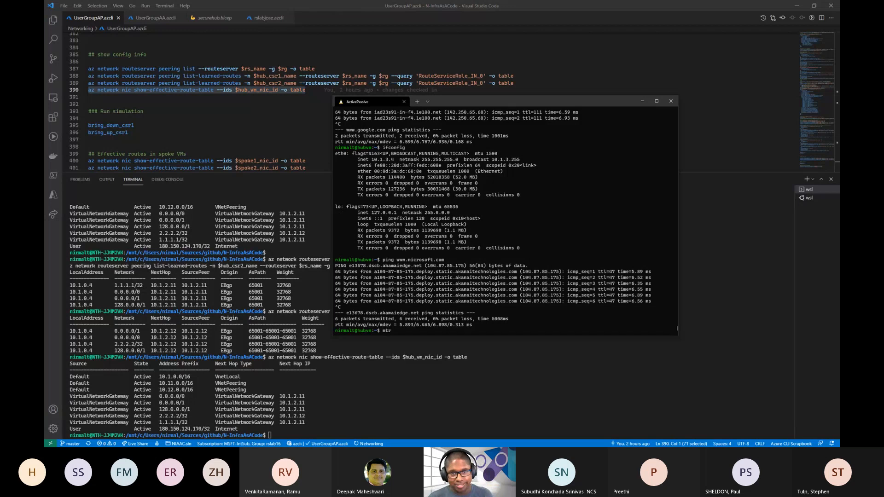
{"action": "type", "text": " www.microsoft.com"}
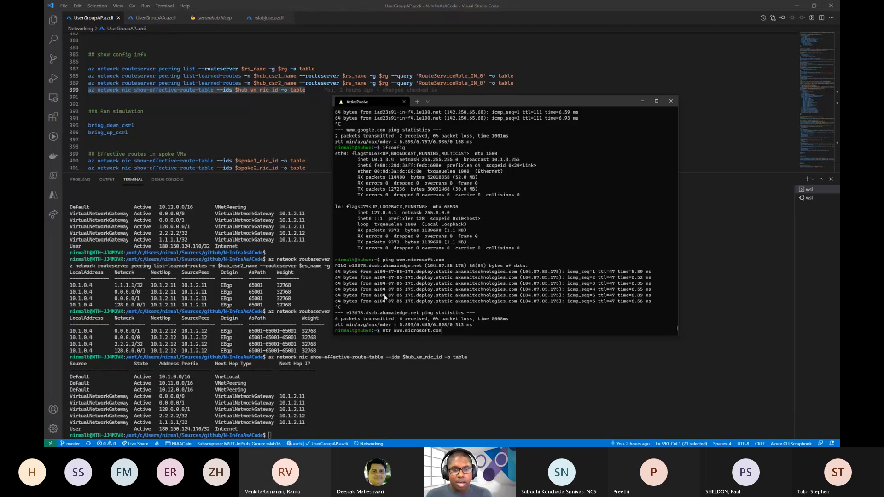
{"action": "mouse_move", "coordinate": [277, 389]}
{"action": "left_mouse_down"}
{"action": "mouse_move", "coordinate": [305, 396]}
{"action": "mouse_move", "coordinate": [310, 410]}
{"action": "left_mouse_up"}
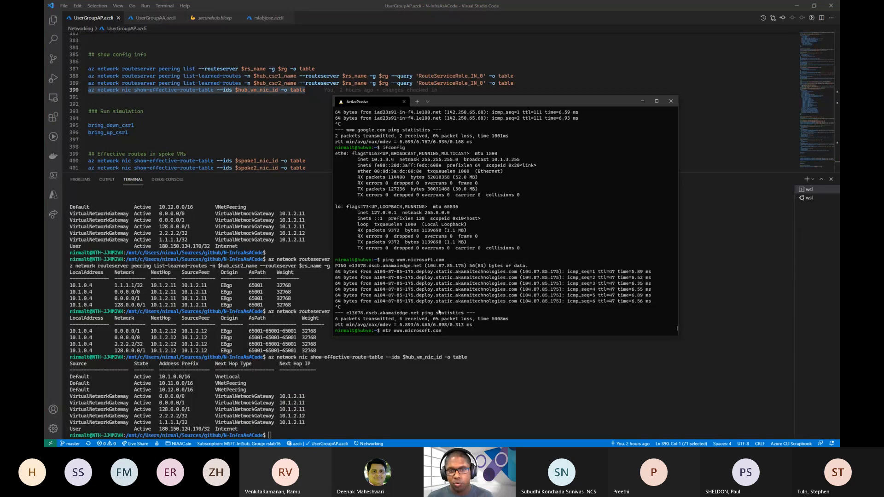
{"action": "key", "text": "Return"}
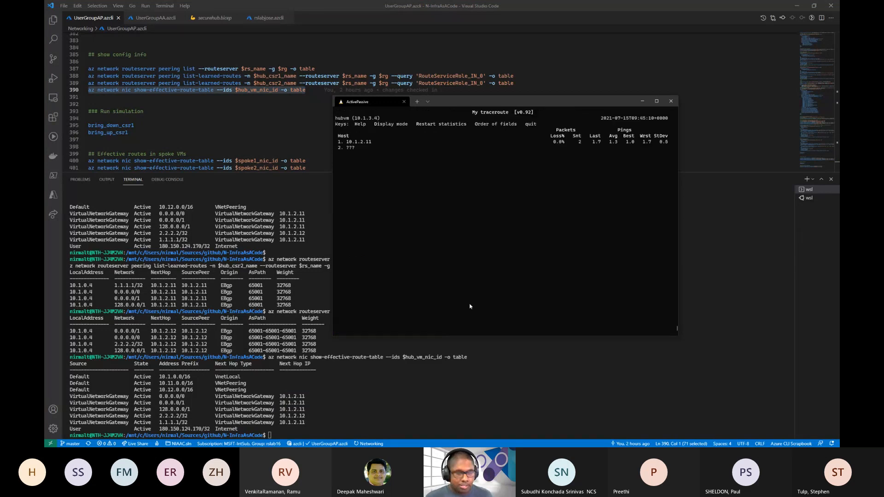
{"action": "left_click_drag", "start_coordinate": [332, 131], "coordinate": [399, 145]}
{"action": "key", "text": "Escape"}
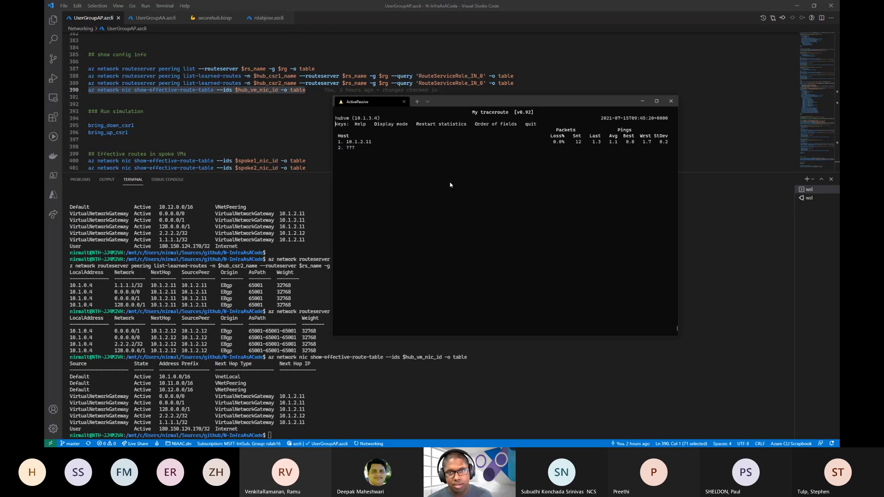
{"action": "key", "text": "q"}
{"action": "key", "text": "Up"}
{"action": "key", "text": "Return"}
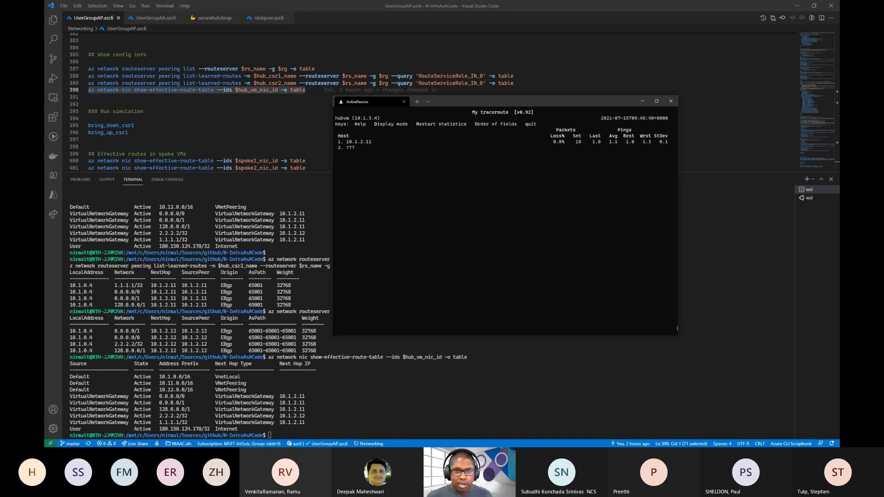
{"action": "key", "text": "q"}
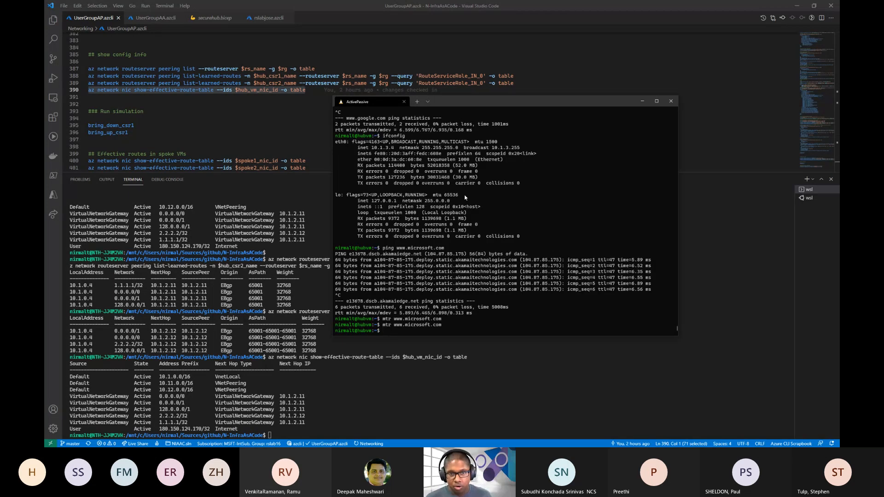
{"action": "type", "text": "ping www.microsoft.com"}
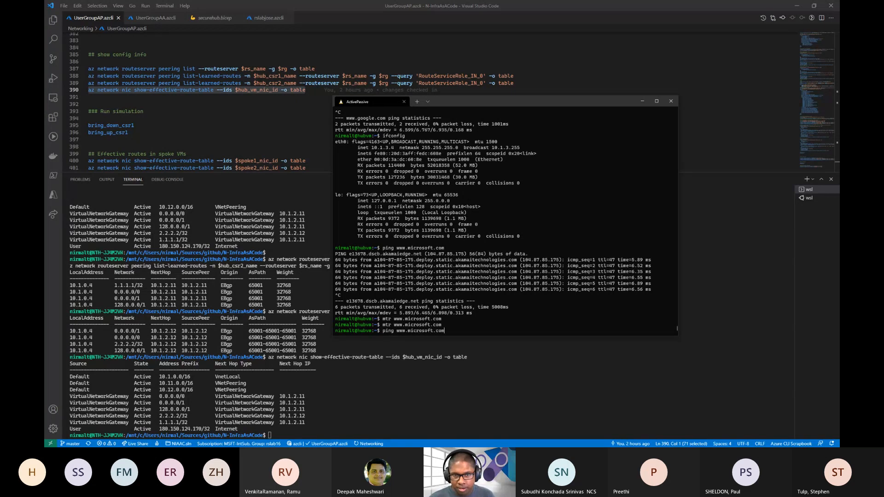
{"action": "key", "text": "Return"}
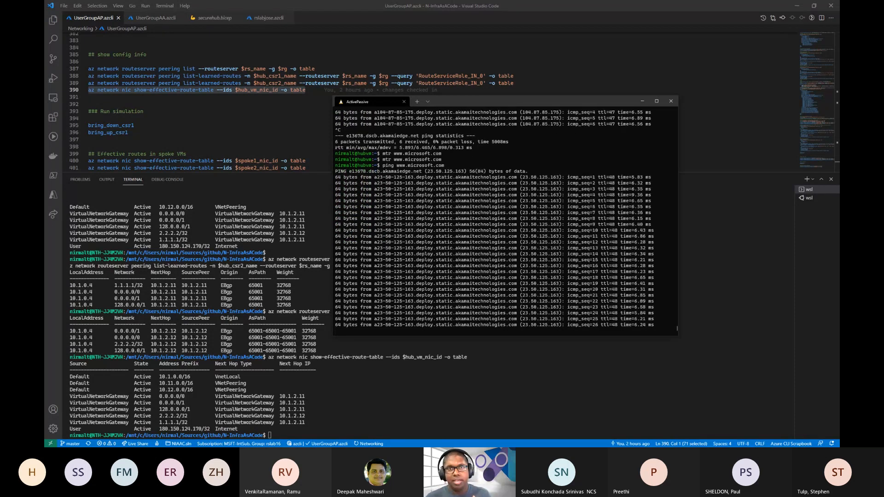
Step: Run the bring_down_csr1 simulation from UserGroupAP.azcli and mark the GigabitEthernet2 shutdown lines in its output
{"action": "left_click", "coordinate": [139, 133]}
{"action": "left_click_drag", "start_coordinate": [135, 126], "coordinate": [86, 108]}
{"action": "scroll", "coordinate": [92, 125], "scroll_direction": "down", "scroll_amount": 1}
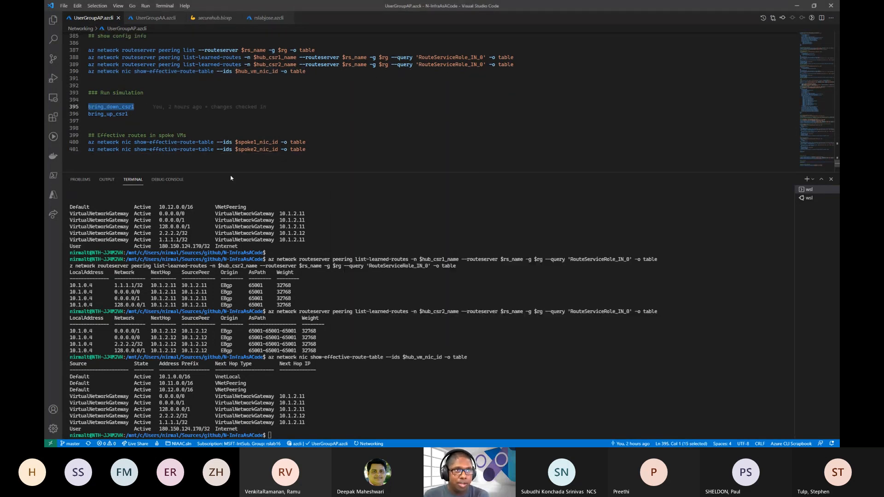
{"action": "mouse_move", "coordinate": [152, 142]}
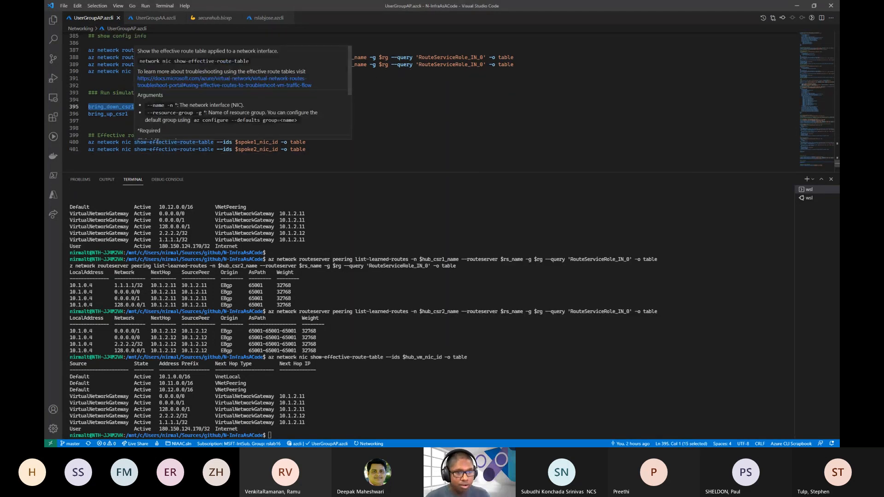
{"action": "key", "text": "ctrl+apostrophe"}
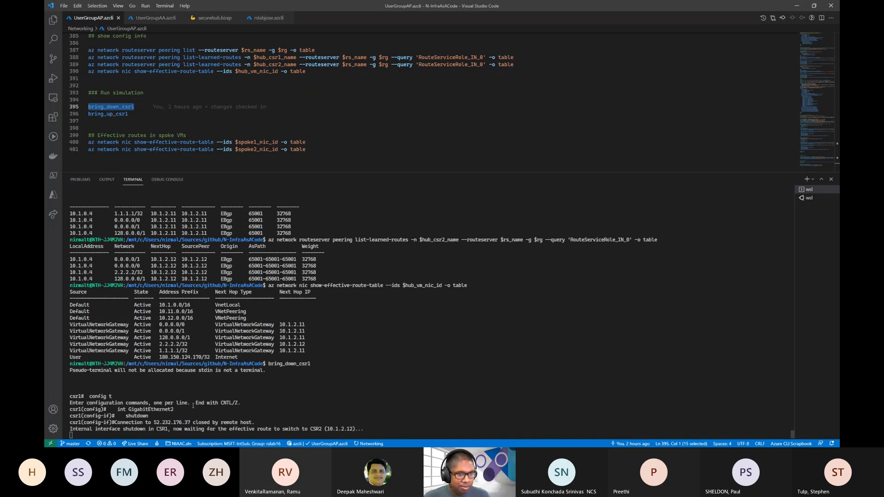
{"action": "mouse_move", "coordinate": [67, 406]}
{"action": "left_mouse_down"}
{"action": "mouse_move", "coordinate": [188, 412]}
{"action": "mouse_move", "coordinate": [190, 420]}
{"action": "left_mouse_up"}
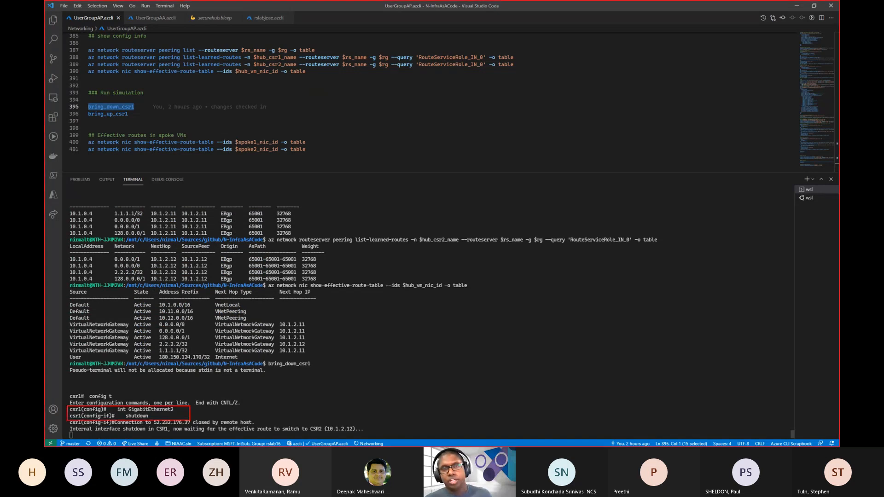
{"action": "key", "text": "Escape"}
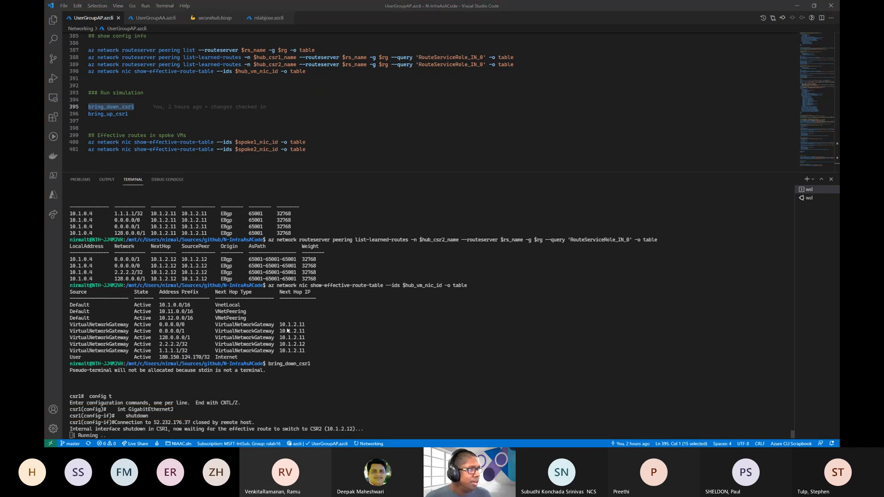
Step: Return to the ActivePassive terminal, stop the ping, and mark the replies around the gap in icmp_seq numbers
{"action": "key", "text": "alt+Tab"}
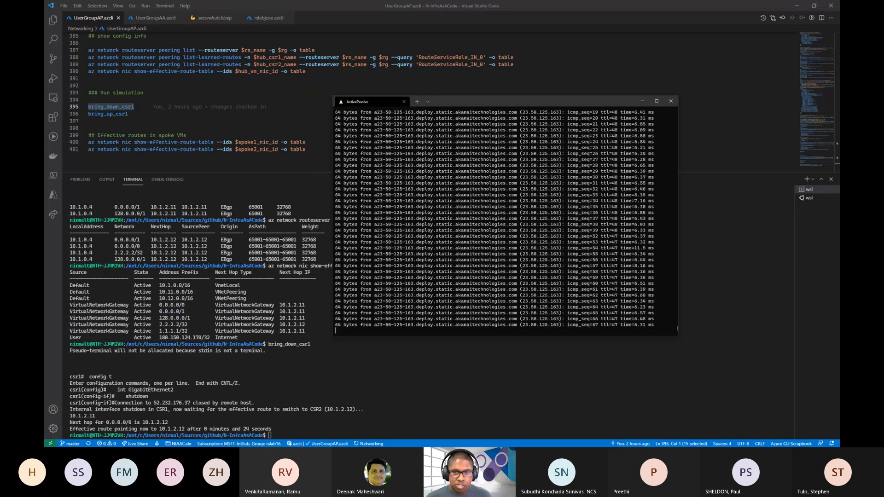
{"action": "key", "text": "ctrl+c"}
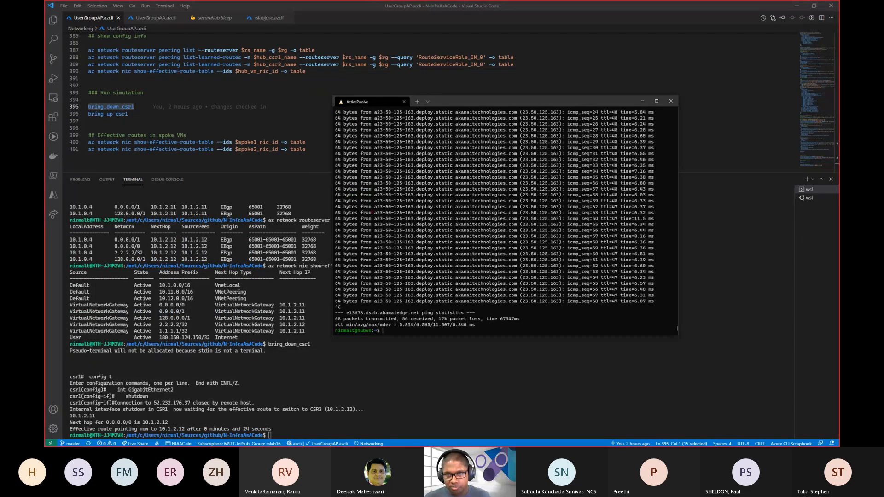
{"action": "left_click_drag", "start_coordinate": [481, 197], "coordinate": [659, 221]}
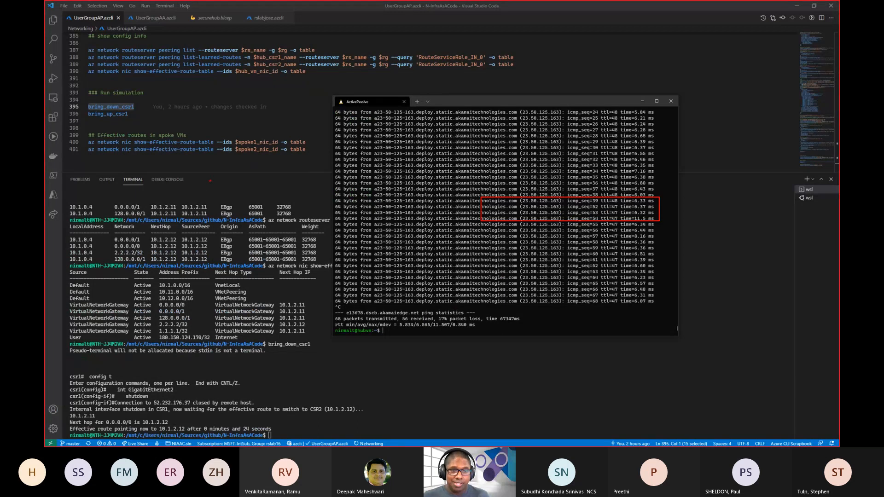
{"action": "key", "text": "Escape"}
{"action": "key", "text": "Up"}
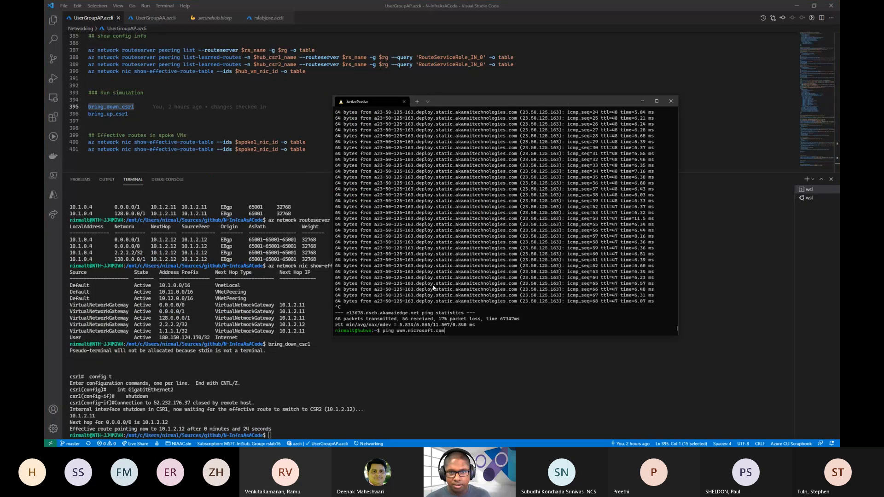
{"action": "key", "text": "Up"}
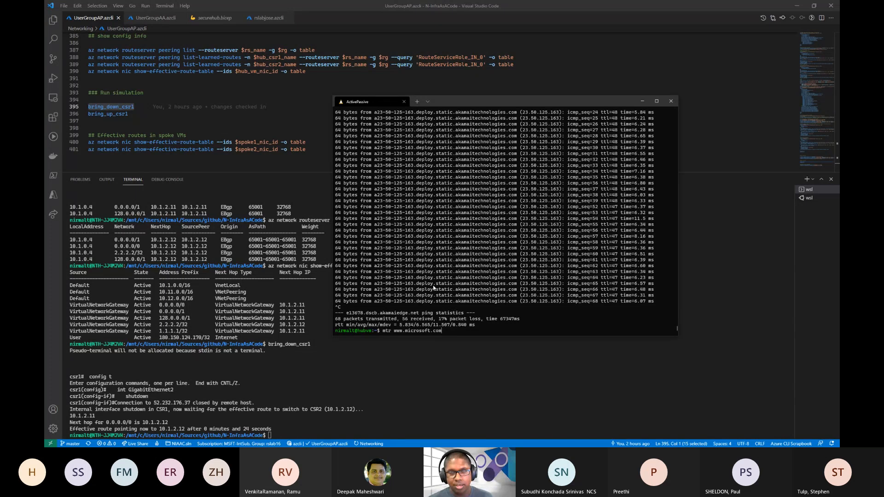
{"action": "key", "text": "Return"}
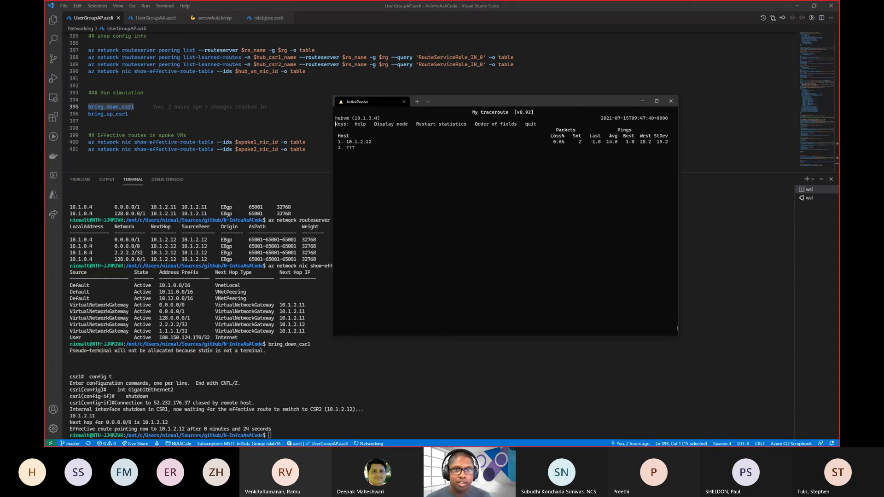
{"action": "left_click_drag", "start_coordinate": [338, 131], "coordinate": [395, 151]}
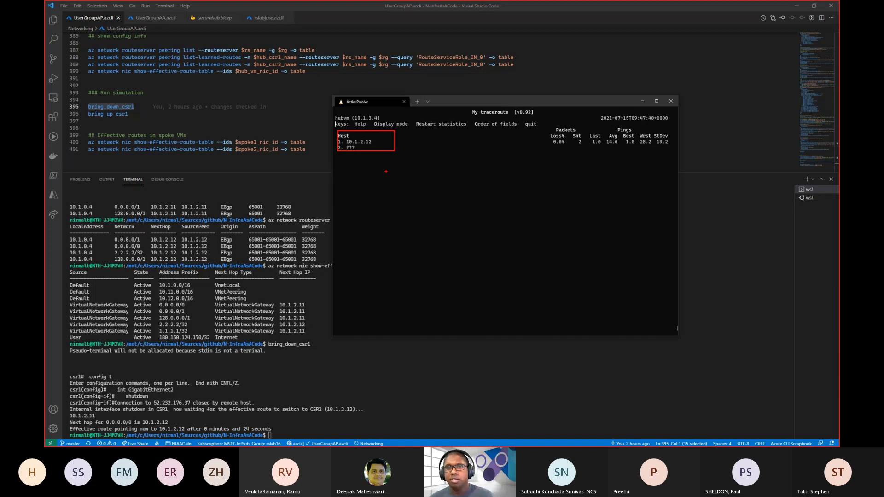
{"action": "key", "text": "Escape"}
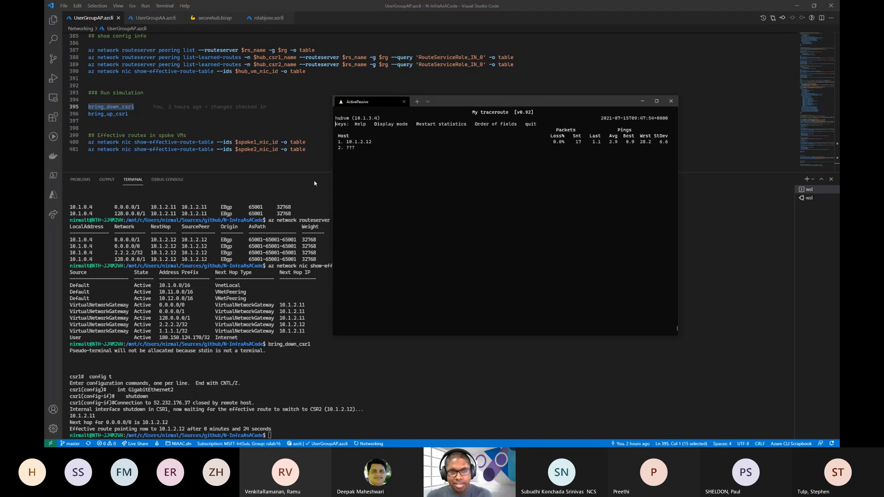
Step: Rerun the show-effective-route-table command for $hub_vm_nic_id in Visual Studio Code after the CSR1 shutdown
{"action": "left_click", "coordinate": [279, 349]}
{"action": "left_click_drag", "start_coordinate": [344, 73], "coordinate": [79, 72]}
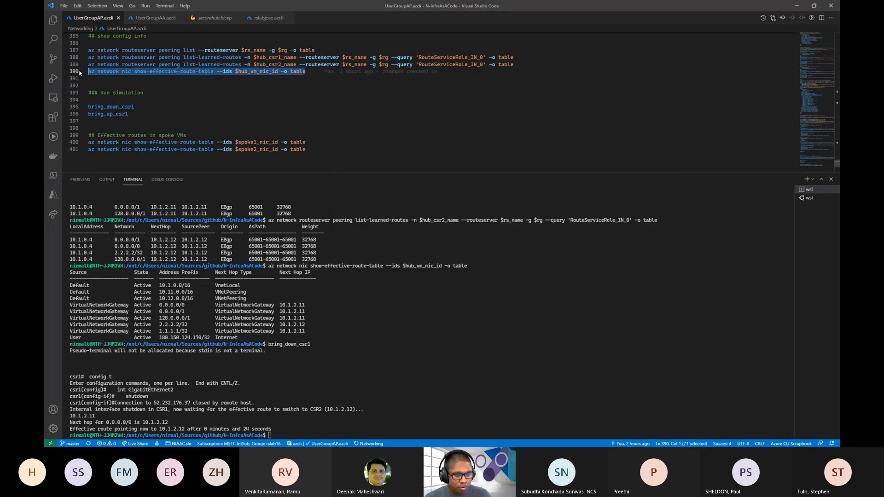
{"action": "key", "text": "ctrl+apostrophe"}
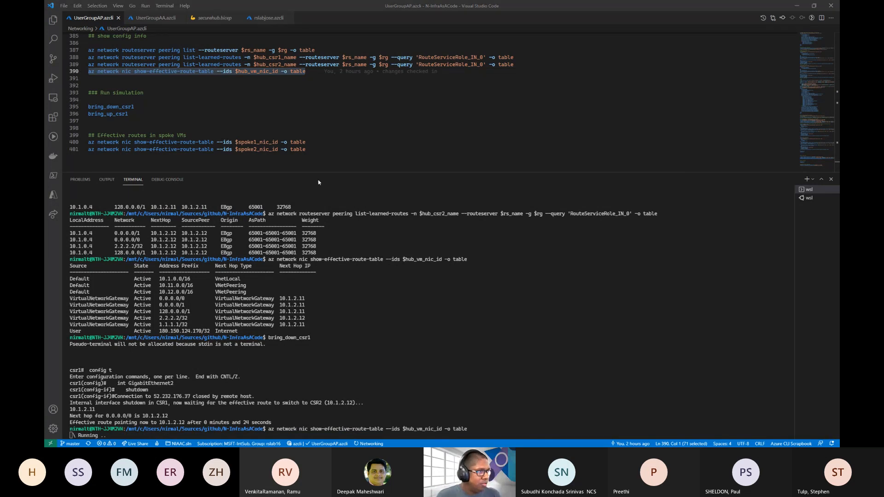
Step: Switch to the Azure portal, open the effective routes of the Active Passive lab's hubvmVMNic, and highlight the 0.0.0.0/1 route's next hop IP
{"action": "key", "text": "alt+Tab"}
{"action": "scroll", "coordinate": [473, 258], "scroll_direction": "up", "scroll_amount": 3}
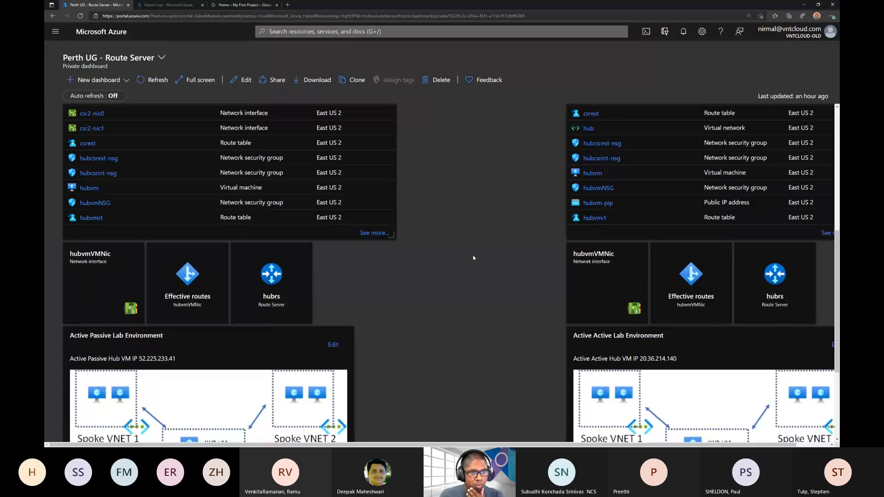
{"action": "scroll", "coordinate": [163, 360], "scroll_direction": "down", "scroll_amount": 1}
{"action": "left_click", "coordinate": [177, 258]}
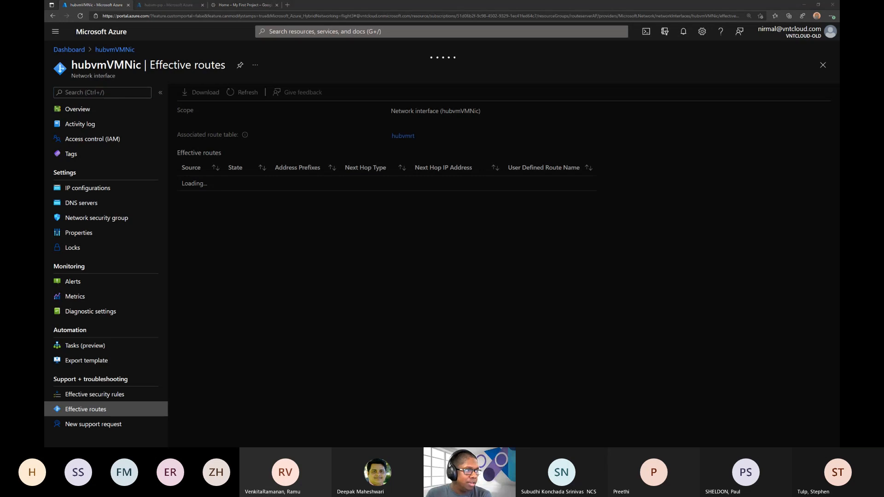
{"action": "left_click_drag", "start_coordinate": [418, 266], "coordinate": [456, 270]}
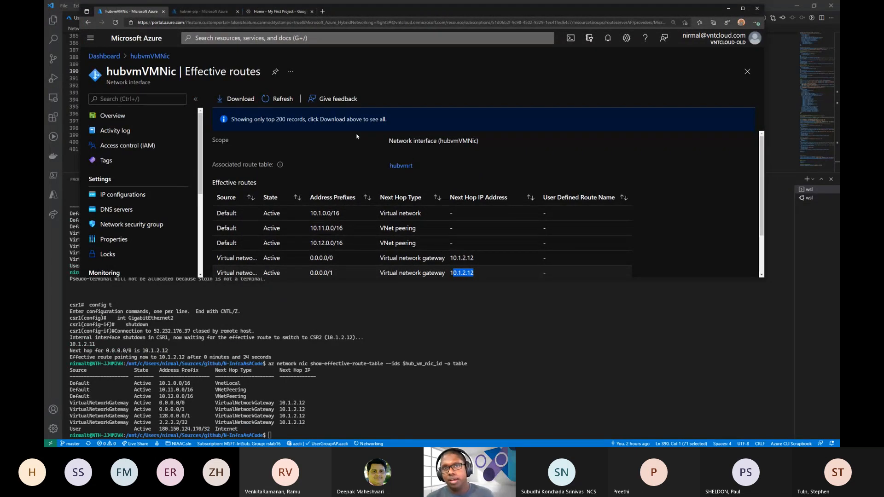
Step: Return to Visual Studio Code and run the bring_up_csr1 command from UserGroupAP.azcli to restore CSR1
{"action": "scroll", "coordinate": [322, 208], "scroll_direction": "down", "scroll_amount": 1}
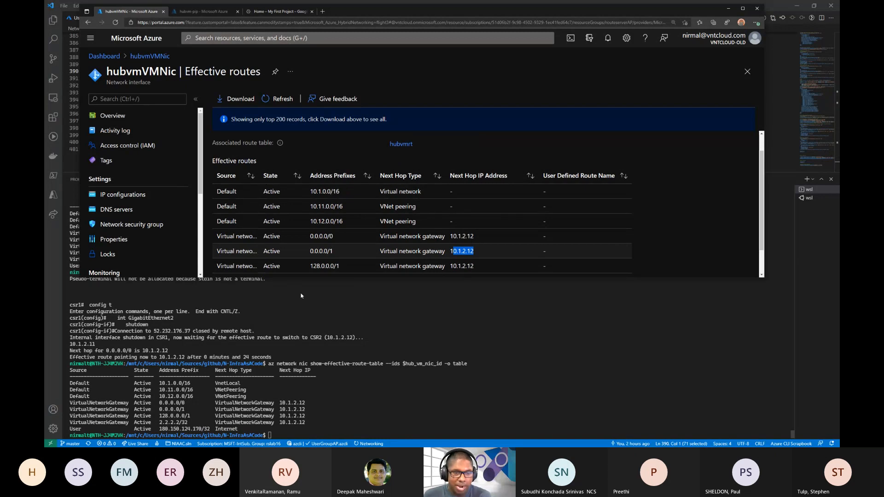
{"action": "left_click", "coordinate": [357, 397]}
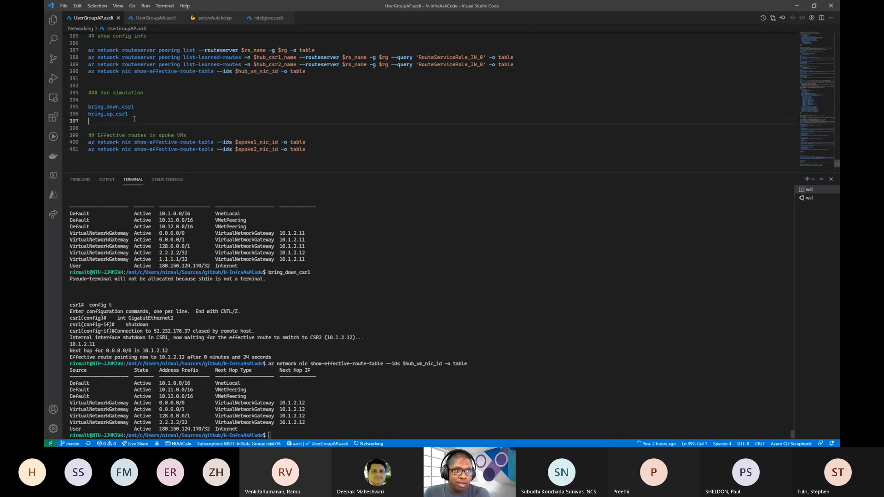
{"action": "left_click_drag", "start_coordinate": [131, 113], "coordinate": [65, 116]}
{"action": "key", "text": "ctrl+apostrophe"}
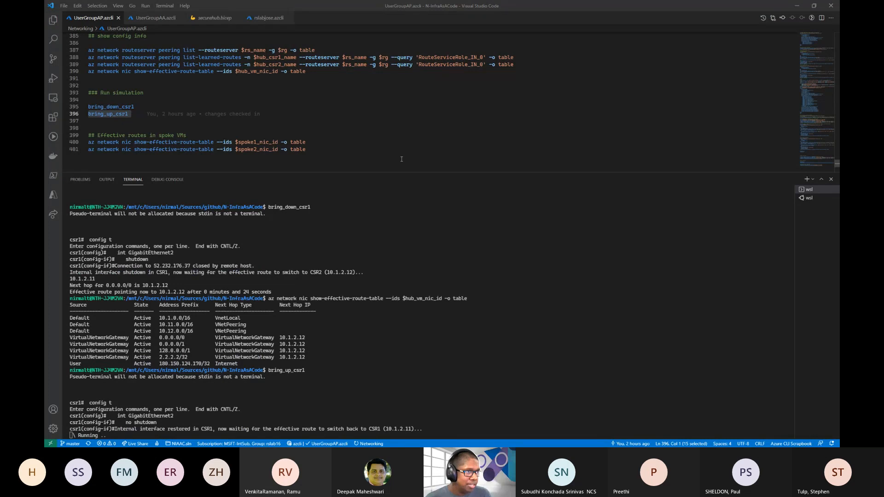
{"action": "key", "text": "alt+Tab"}
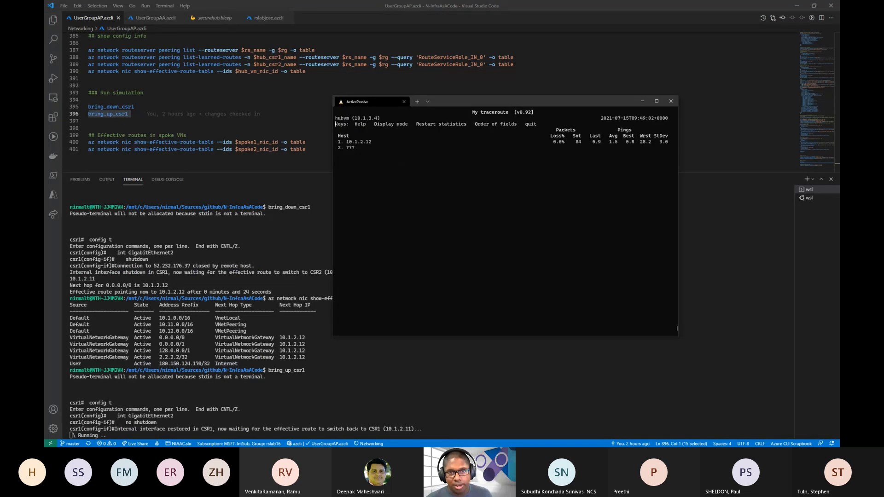
{"action": "key", "text": "q"}
{"action": "key", "text": "Up"}
{"action": "key", "text": "Up"}
{"action": "key", "text": "Return"}
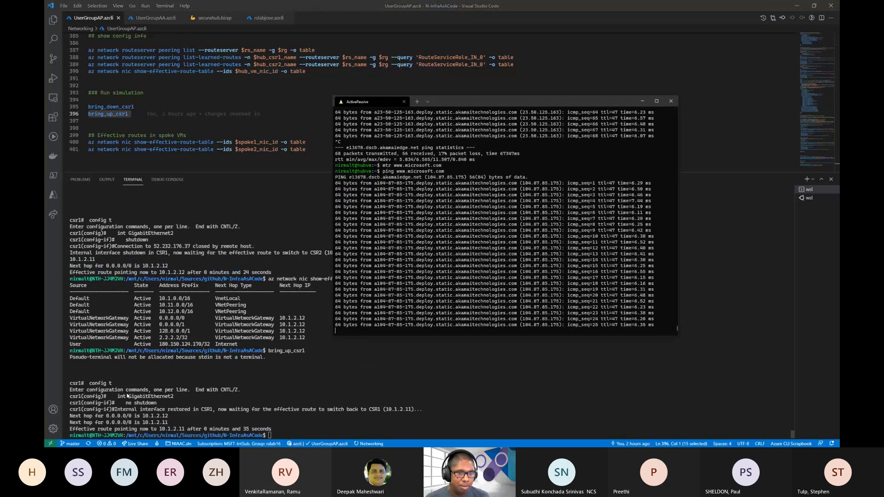
Step: Return to Visual Studio Code and rerun the show-effective-route-table command for $hub_vm_nic_id after restoring CSR1
{"action": "left_click", "coordinate": [260, 425]}
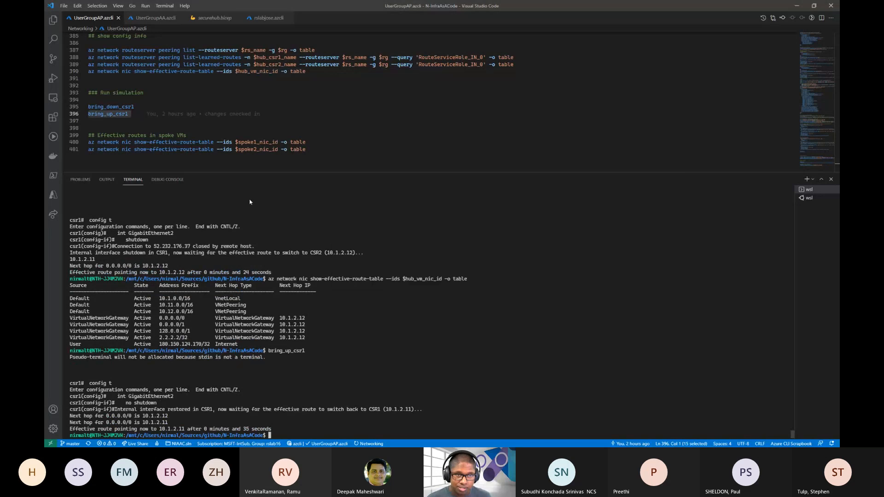
{"action": "scroll", "coordinate": [247, 126], "scroll_direction": "up", "scroll_amount": 1}
{"action": "left_click_drag", "start_coordinate": [305, 90], "coordinate": [88, 89]}
{"action": "key", "text": "ctrl+apostrophe"}
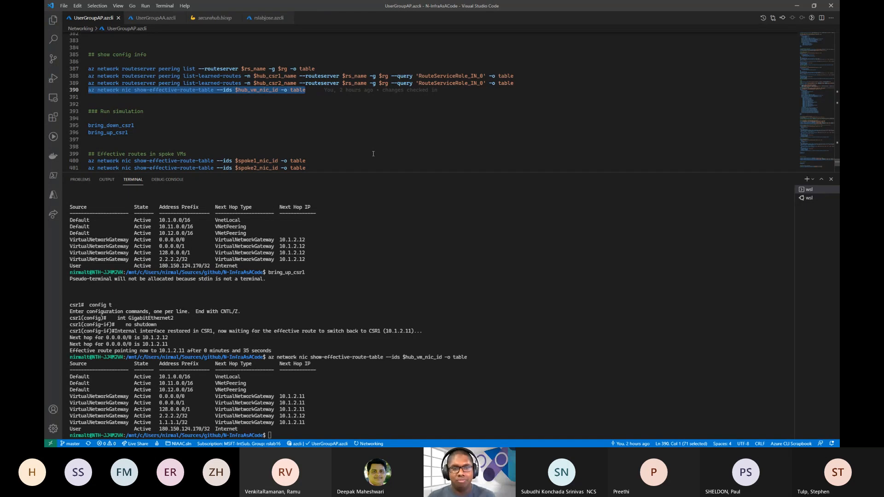
Step: Open UserGroupAA.azcli with the second wsl terminal and run the list-learned-routes commands for $hub_csr1_name and $hub_csr2_name
{"action": "left_click", "coordinate": [157, 18]}
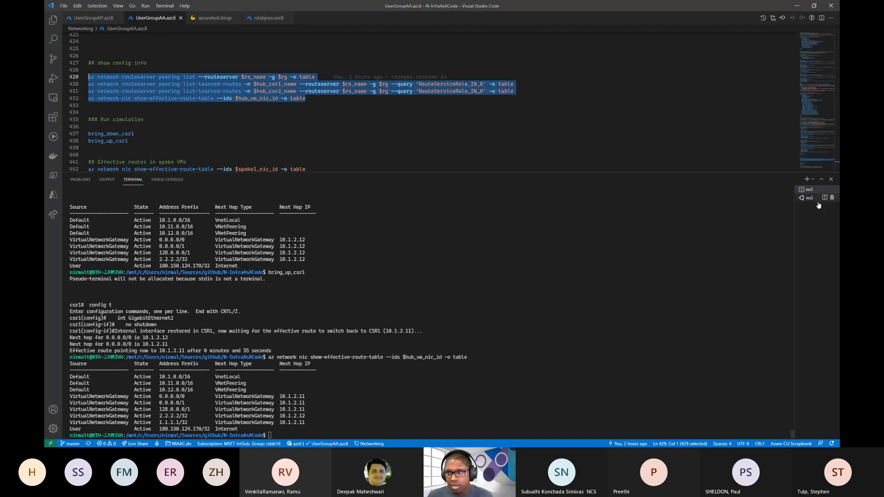
{"action": "left_click", "coordinate": [809, 198]}
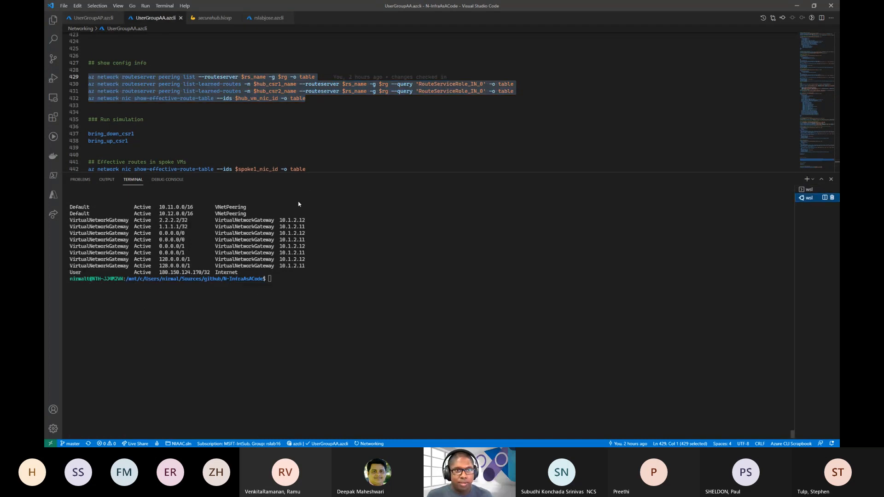
{"action": "left_click_drag", "start_coordinate": [515, 91], "coordinate": [88, 84]}
{"action": "key", "text": "ctrl+'"}
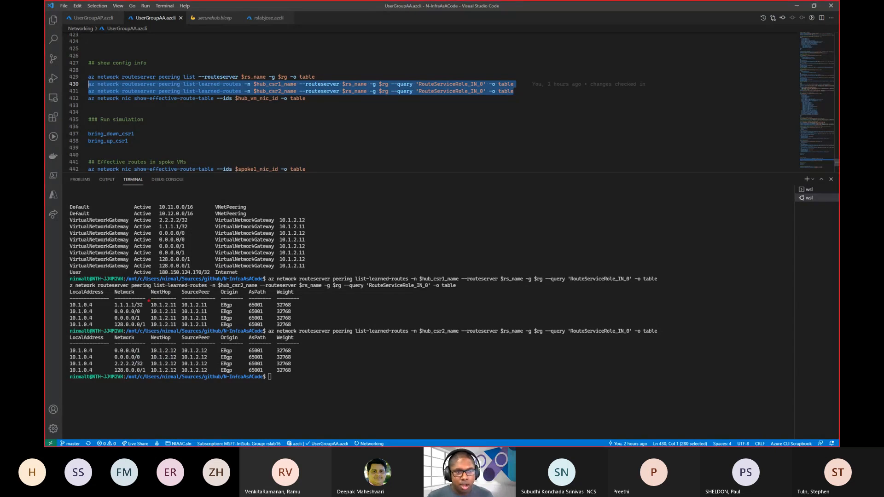
Step: Mark the 0.0.0.0/0 route and its next hop in both the CSR1 and CSR2 learned-route tables
{"action": "left_click_drag", "start_coordinate": [148, 299], "coordinate": [179, 315]}
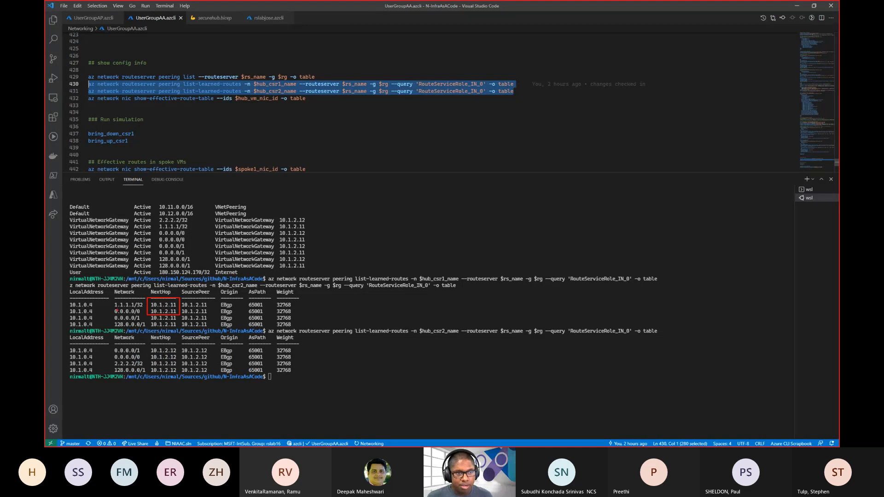
{"action": "left_click_drag", "start_coordinate": [107, 308], "coordinate": [146, 315]}
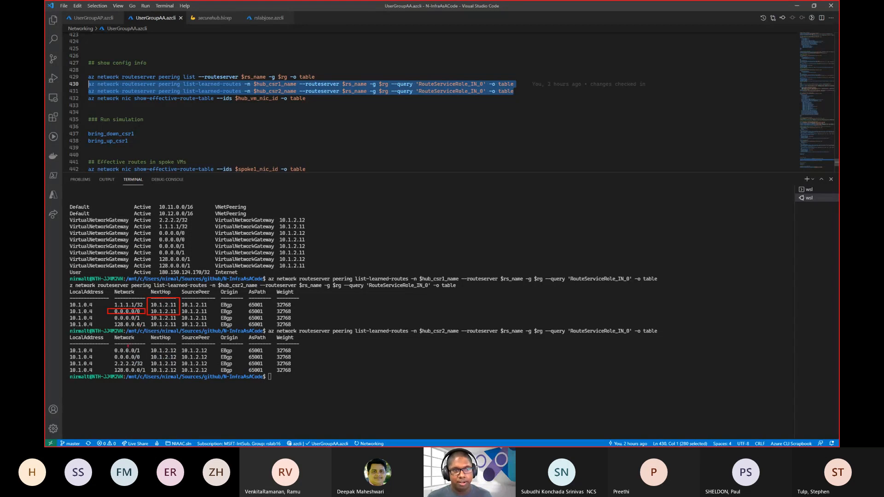
{"action": "mouse_move", "coordinate": [110, 354]}
{"action": "left_mouse_down"}
{"action": "mouse_move", "coordinate": [143, 362]}
{"action": "mouse_move", "coordinate": [212, 361]}
{"action": "left_mouse_up"}
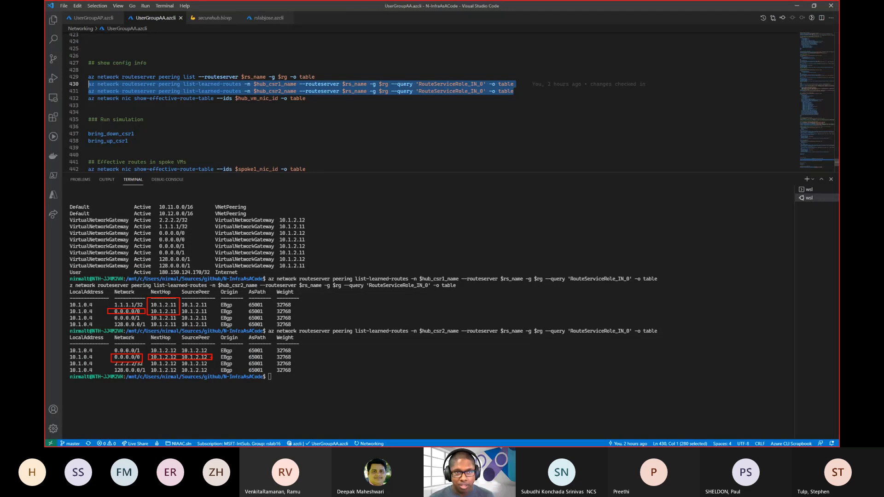
Step: Run the show-effective-route-table command for $hub_vm_nic_id from UserGroupAA.azcli in the active-active lab
{"action": "left_click_drag", "start_coordinate": [306, 98], "coordinate": [71, 99]}
{"action": "key", "text": "ctrl+apostrophe"}
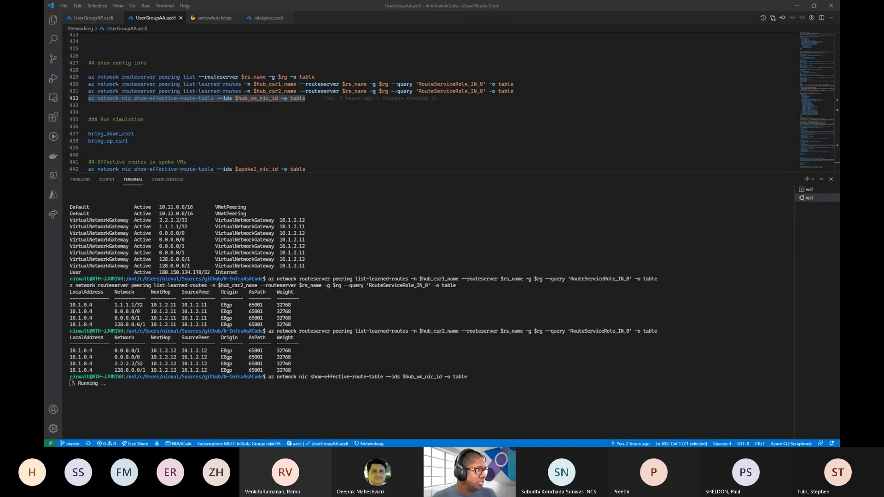
Step: Stop the ActivePassive ping, replace that window with the ActiveActive terminal clear of the route output, and highlight the two 0.0.0.0/0 routes
{"action": "key", "text": "alt+Tab"}
{"action": "key", "text": "ctrl+c"}
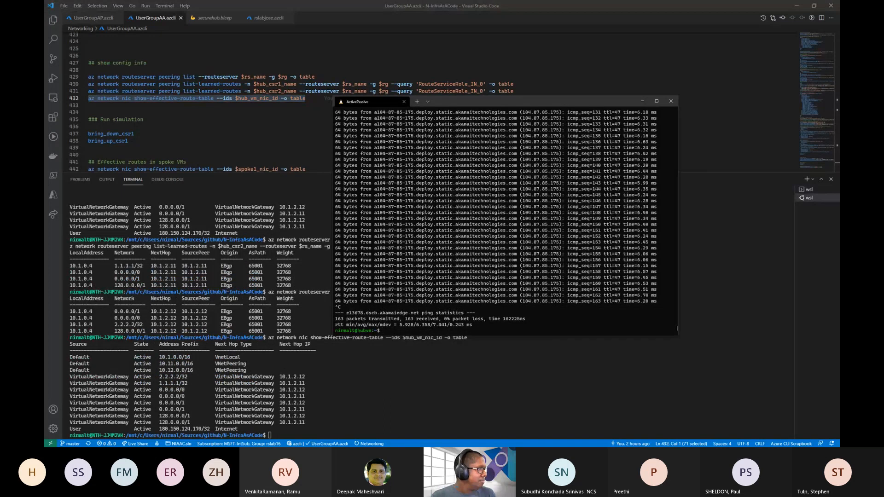
{"action": "key", "text": "alt+Tab"}
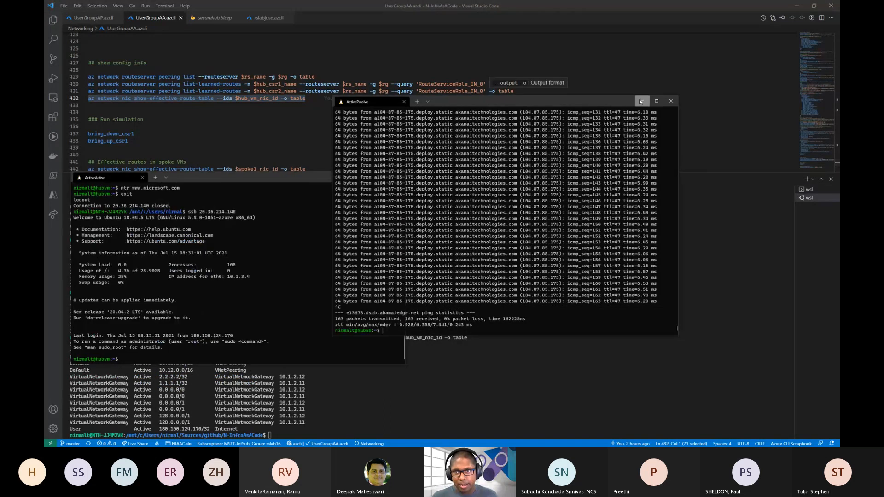
{"action": "left_click", "coordinate": [642, 101]}
{"action": "left_click_drag", "start_coordinate": [320, 177], "coordinate": [635, 120]}
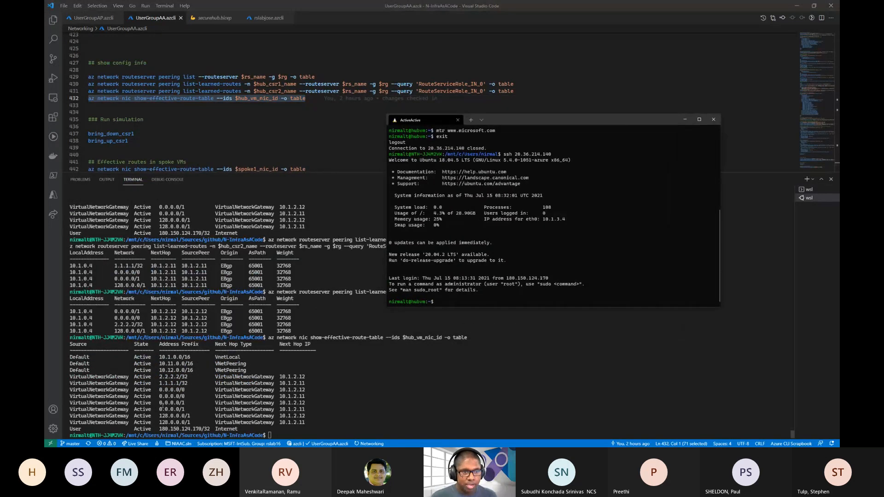
{"action": "left_click_drag", "start_coordinate": [158, 390], "coordinate": [308, 395]}
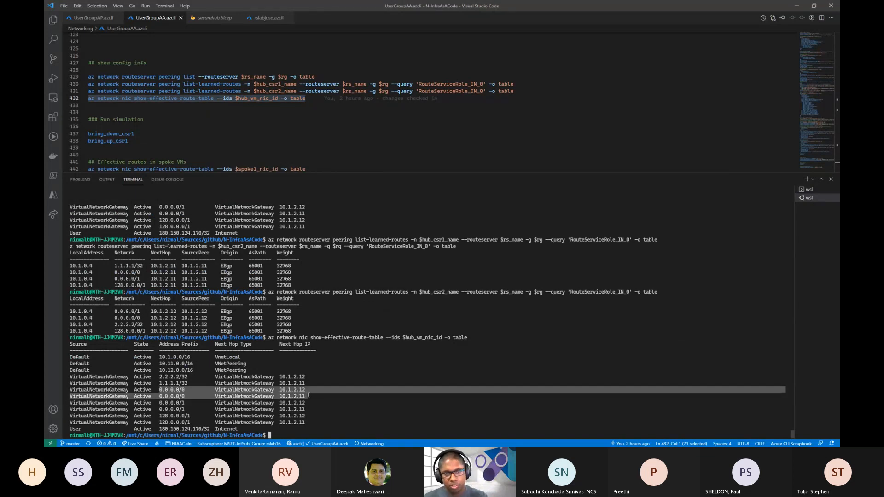
{"action": "key", "text": "alt+Tab"}
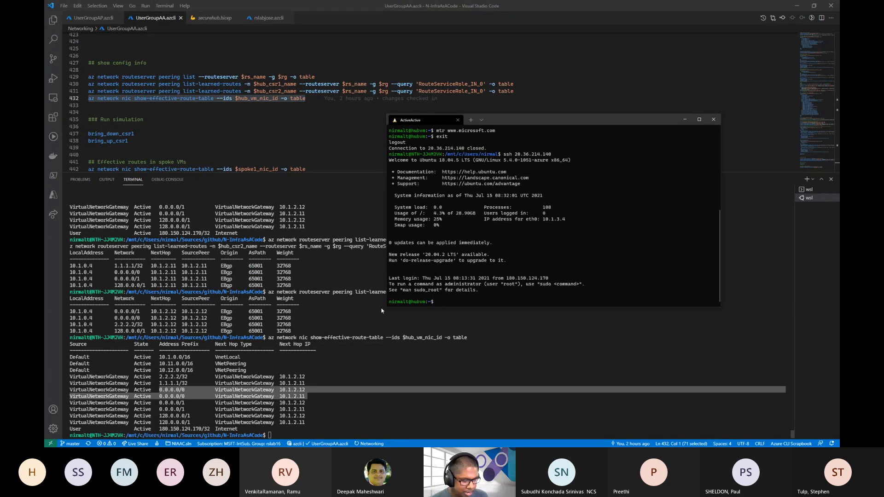
{"action": "type", "text": "mtr "}
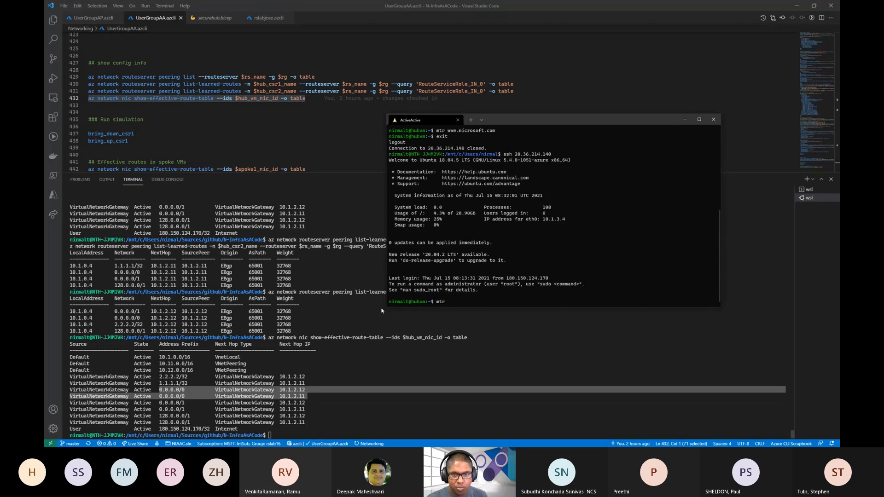
{"action": "type", "text": "www.amazon"}
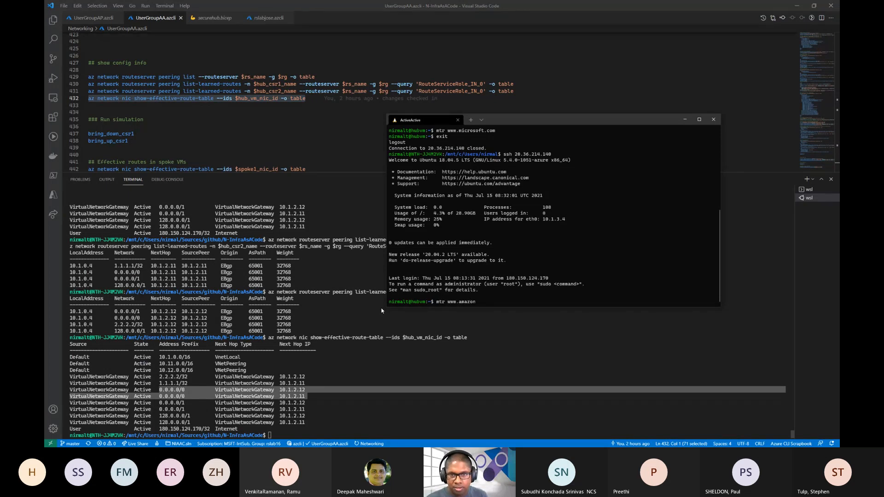
{"action": "type", "text": ".com"}
{"action": "key", "text": "Return"}
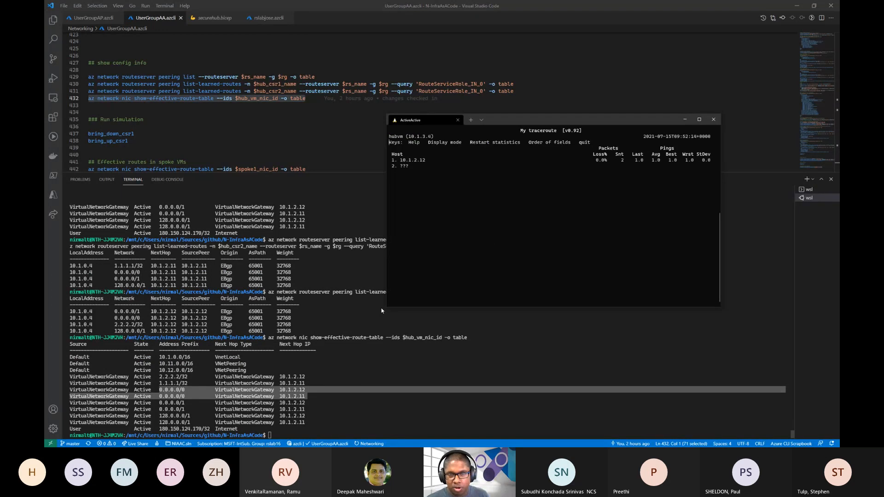
{"action": "type", "text": "qnmt"}
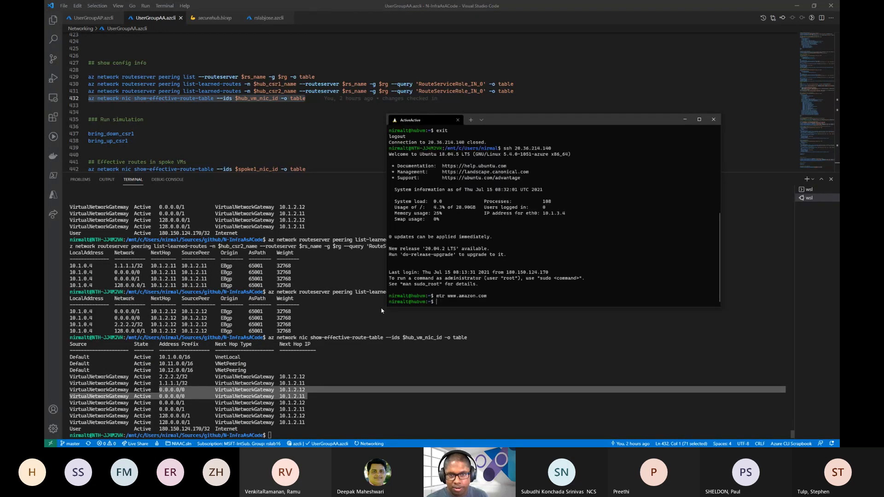
{"action": "key", "text": "BackSpace"}
{"action": "key", "text": "BackSpace"}
{"action": "key", "text": "BackSpace"}
{"action": "type", "text": "mtr"}
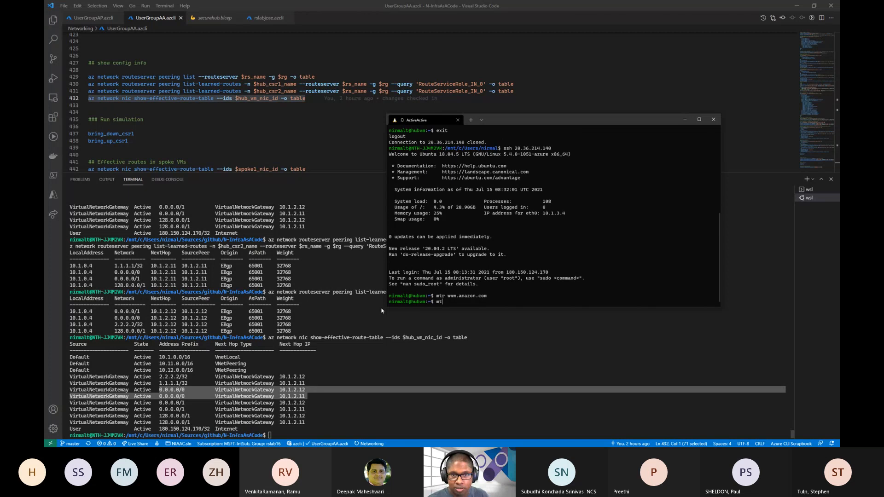
{"action": "type", "text": " www.google.com"}
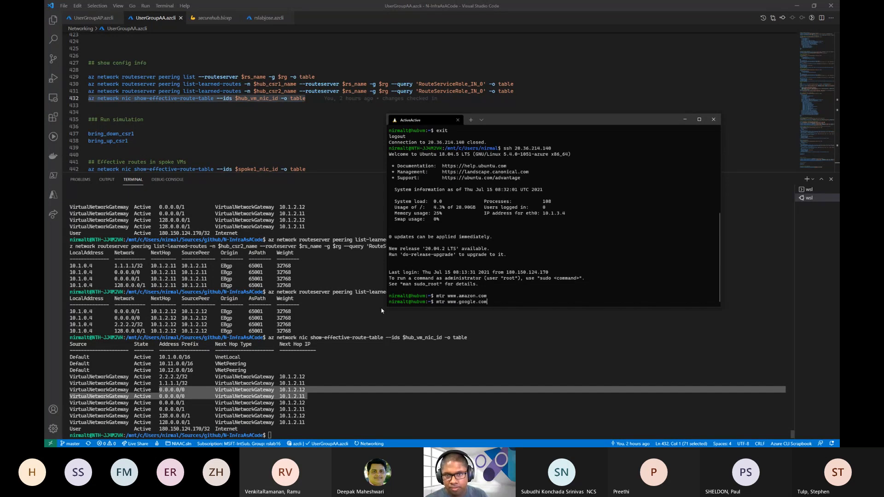
{"action": "key", "text": "Return"}
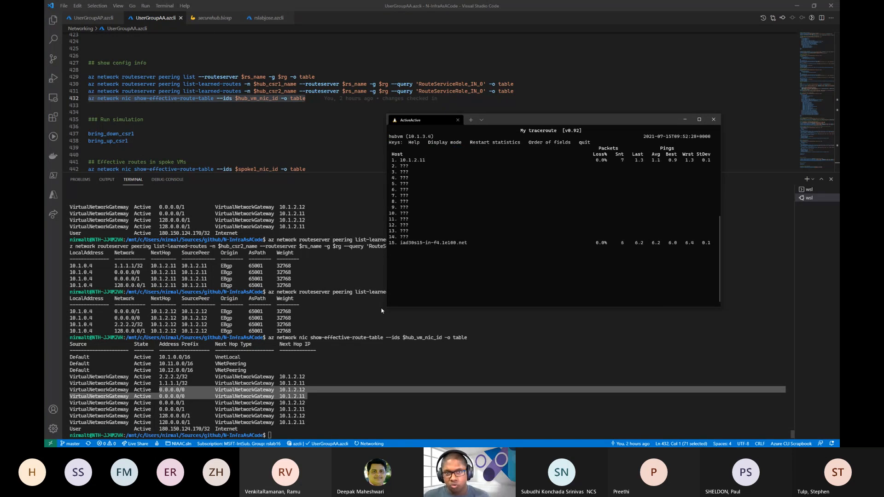
{"action": "key", "text": "q"}
{"action": "key", "text": "Up"}
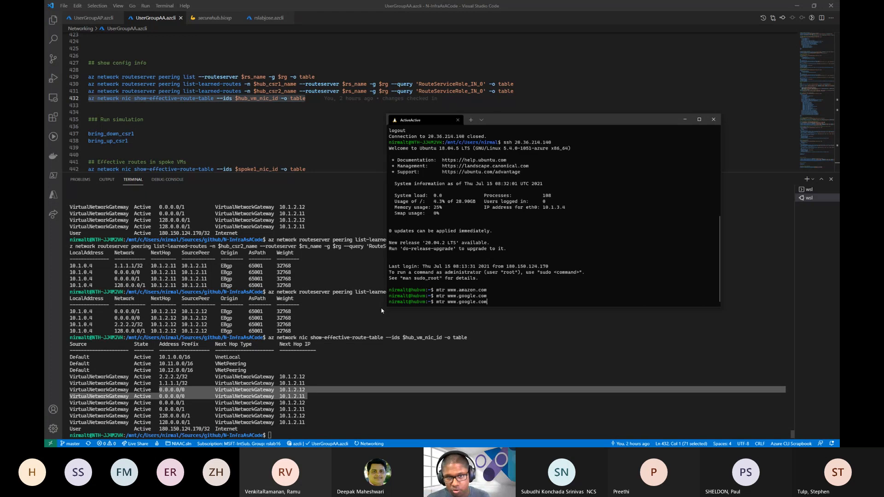
{"action": "key", "text": "Return"}
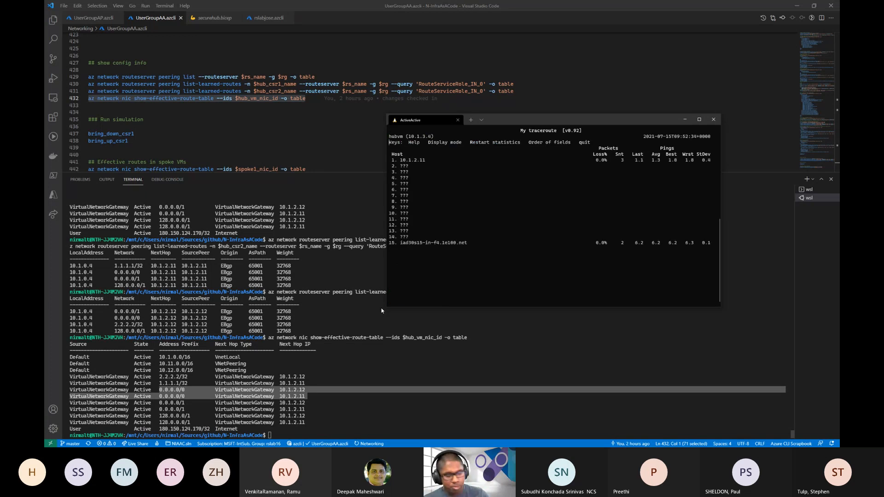
{"action": "key", "text": "q"}
{"action": "key", "text": "Up"}
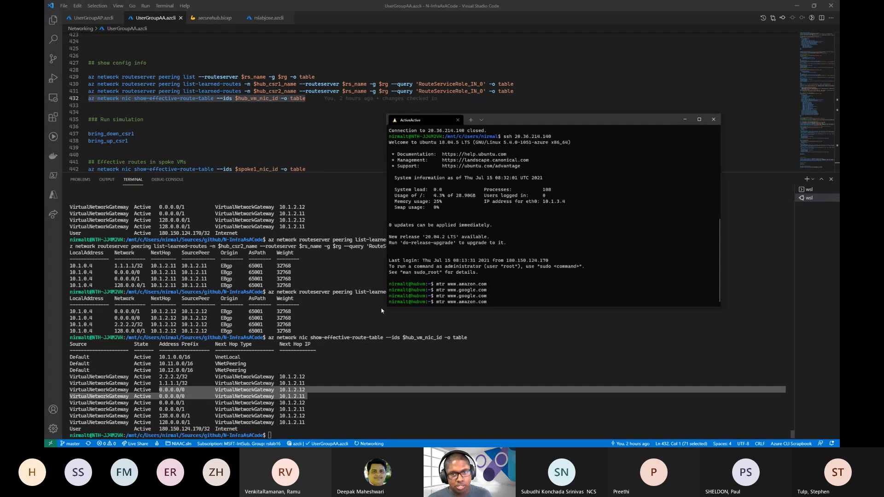
{"action": "key", "text": "Return"}
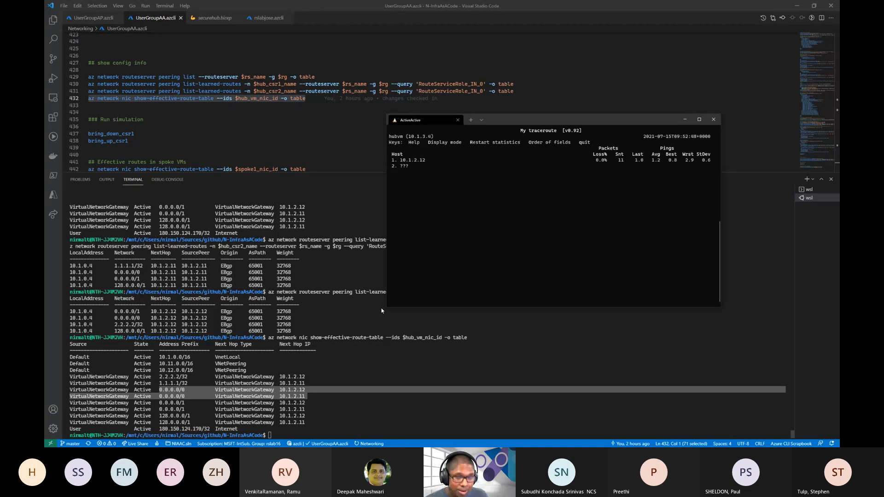
{"action": "key", "text": "q"}
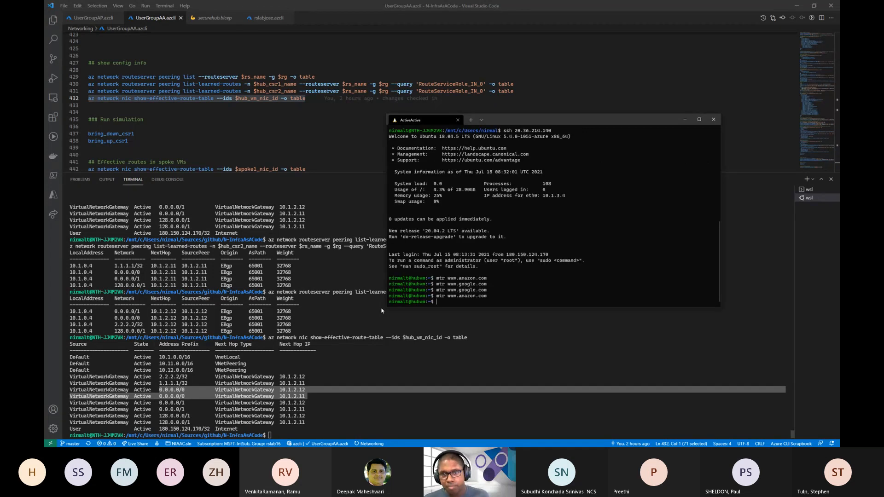
{"action": "key", "text": "Up"}
{"action": "key", "text": "Up"}
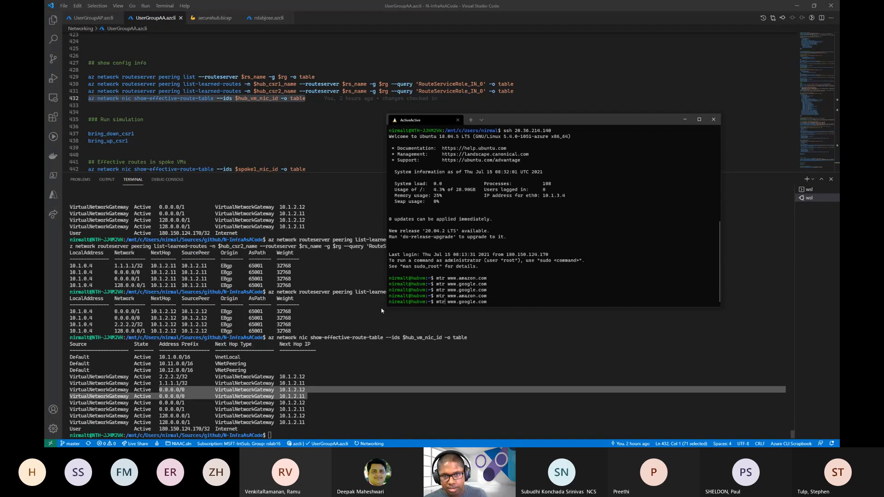
{"action": "key", "text": "Return"}
{"action": "key", "text": "q"}
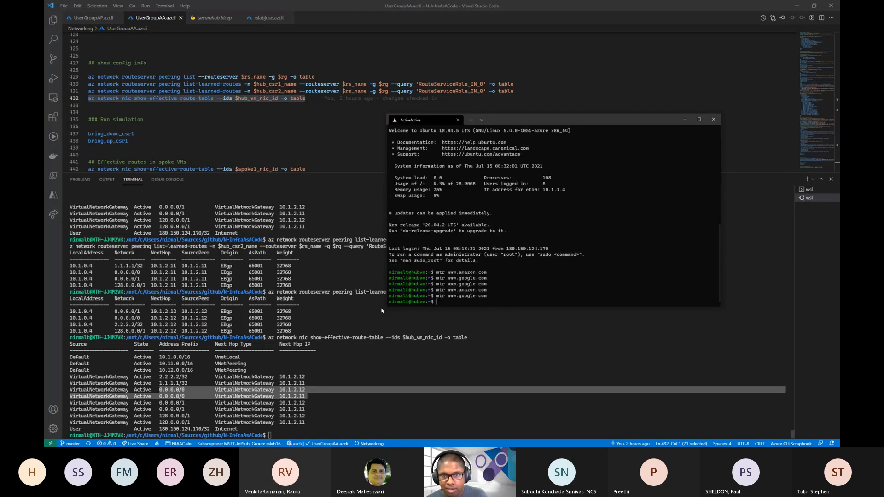
{"action": "key", "text": "Up"}
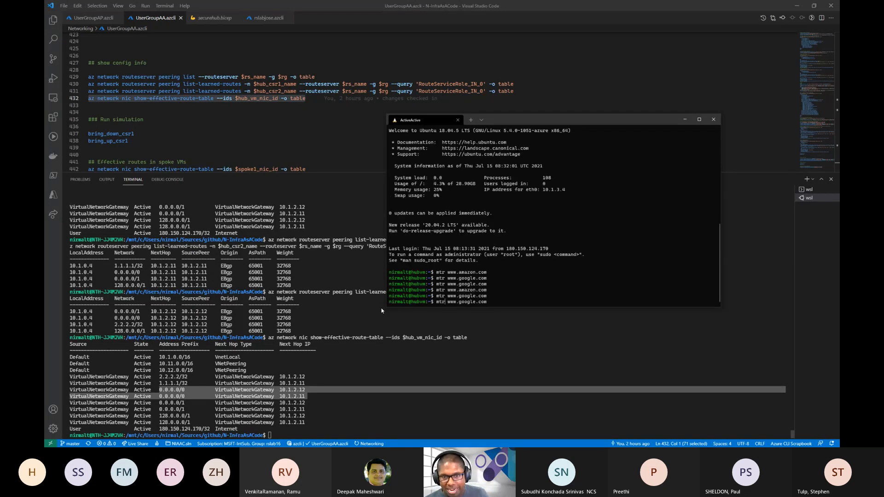
{"action": "key", "text": "BackSpace"}
{"action": "key", "text": "BackSpace"}
{"action": "key", "text": "BackSpace"}
{"action": "type", "text": "ping"}
{"action": "key", "text": "Return"}
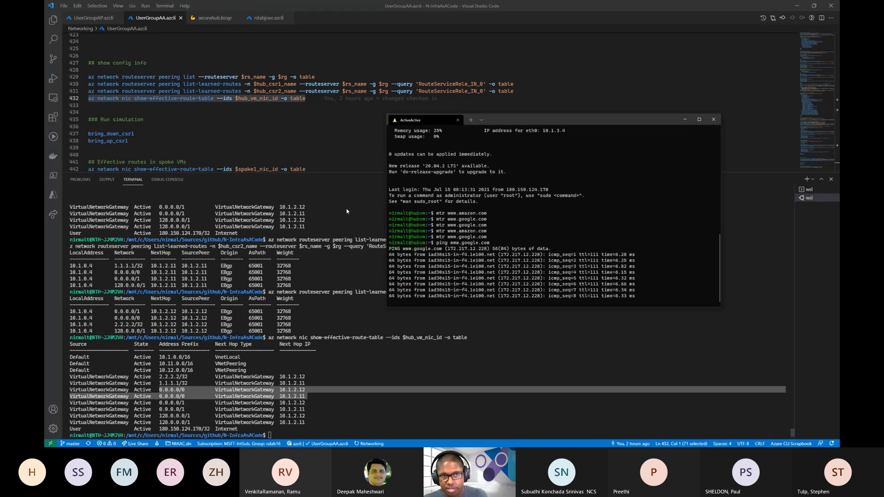
Step: Run bring_down_csr1 from the Run simulation section of UserGroupAA.azcli in the terminal
{"action": "left_click", "coordinate": [149, 140]}
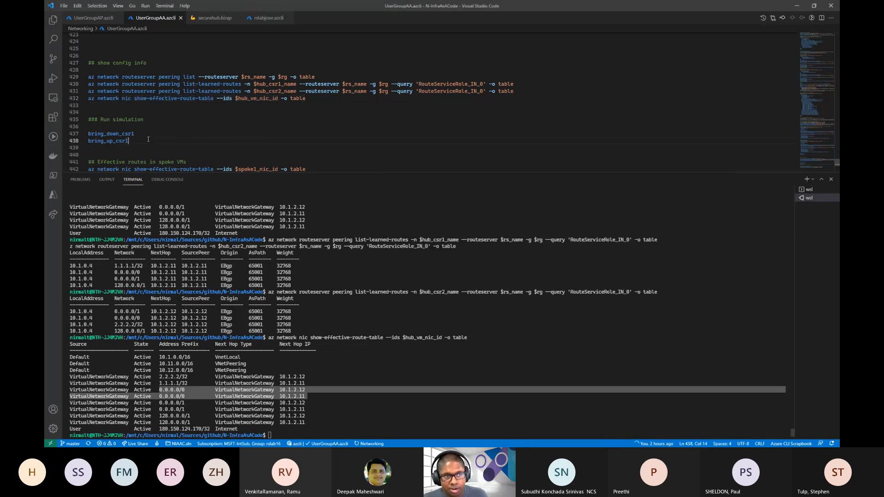
{"action": "left_click_drag", "start_coordinate": [135, 133], "coordinate": [83, 132]}
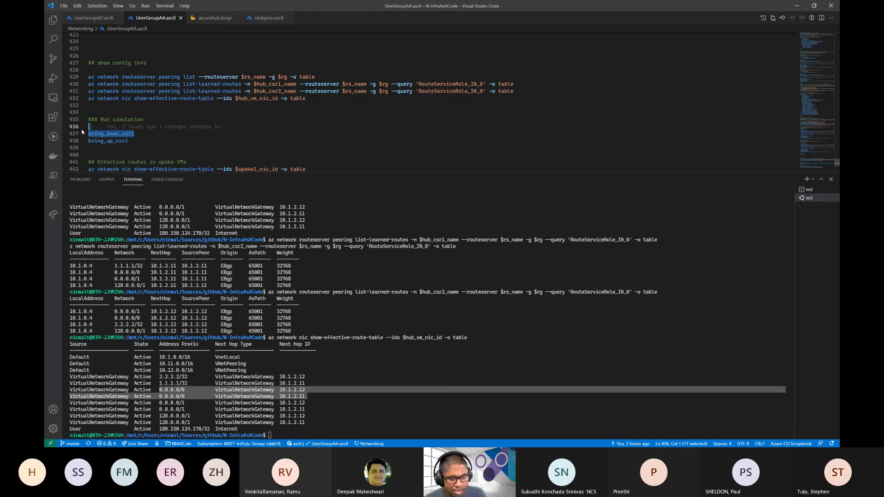
{"action": "key", "text": "ctrl+apostrophe"}
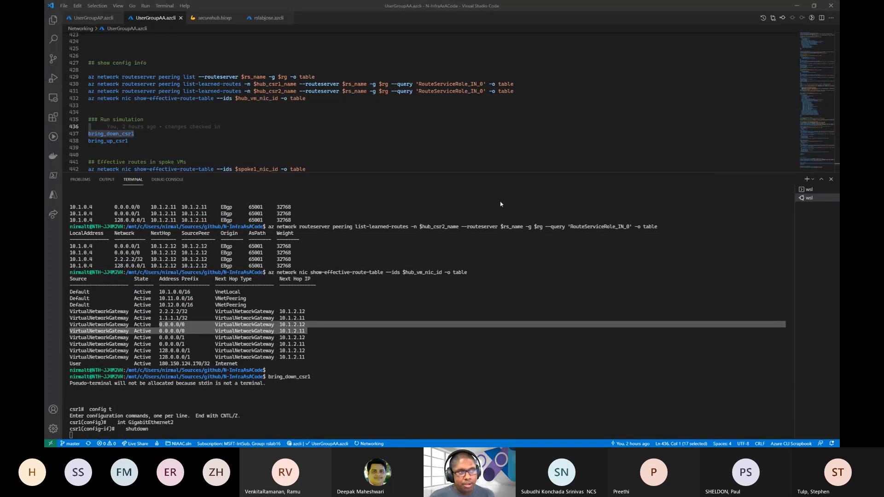
{"action": "key", "text": "alt+Tab"}
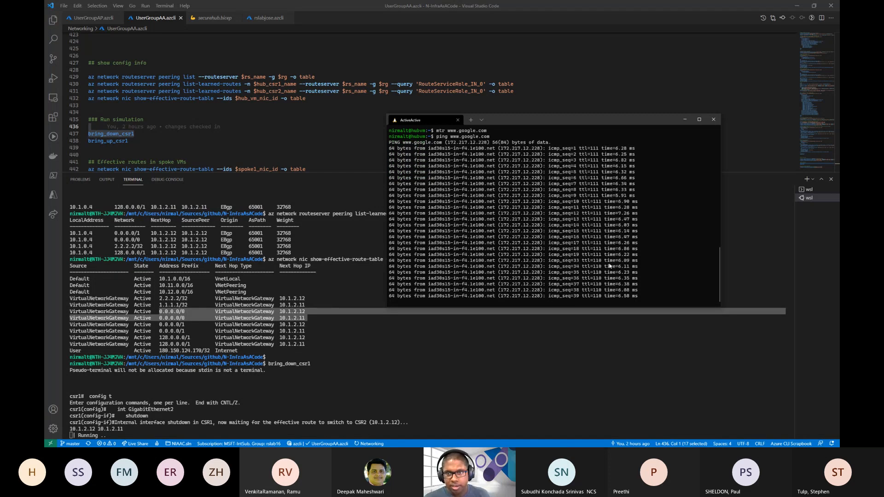
{"action": "key", "text": "ctrl+c"}
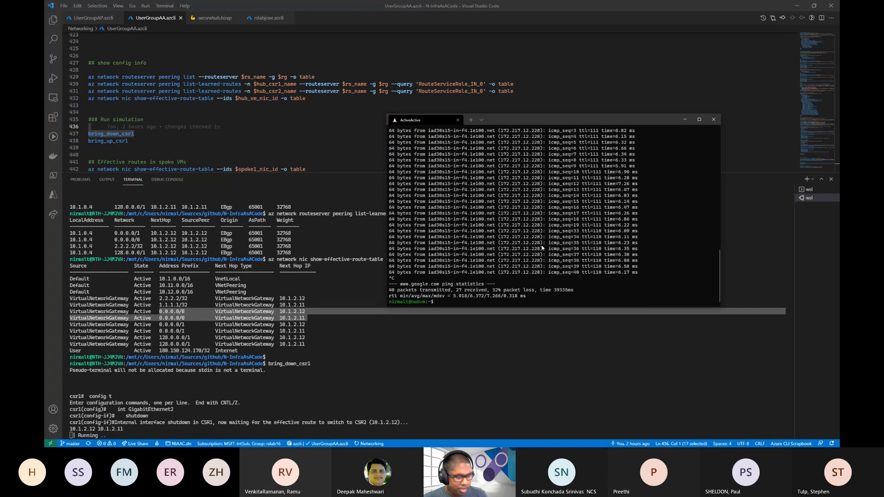
{"action": "left_click_drag", "start_coordinate": [494, 222], "coordinate": [644, 235]}
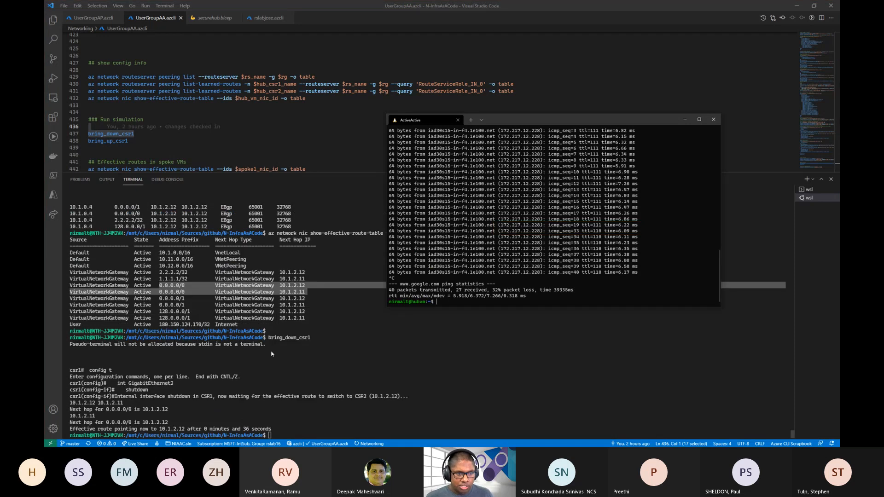
{"action": "left_click_drag", "start_coordinate": [238, 429], "coordinate": [269, 432]}
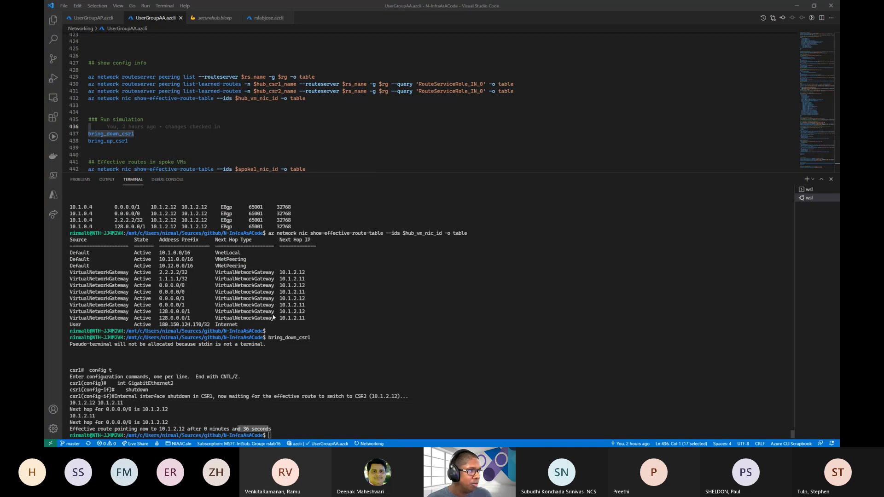
Step: Switch to the Azure portal, open the active-active hubvmVMNic effective routes from the Perth UG - Route Server dashboard, and enlarge the window to examine them
{"action": "key", "text": "alt+Tab"}
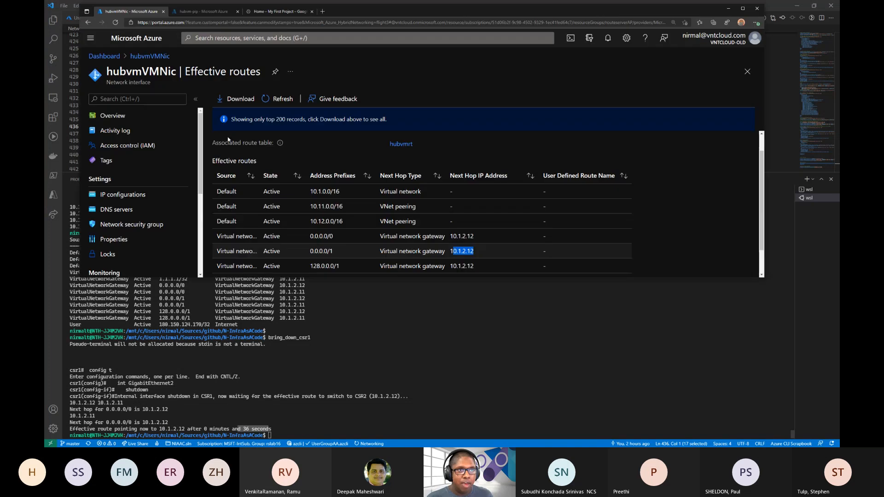
{"action": "left_click", "coordinate": [107, 59]}
{"action": "scroll", "coordinate": [483, 234], "scroll_direction": "right", "scroll_amount": 3}
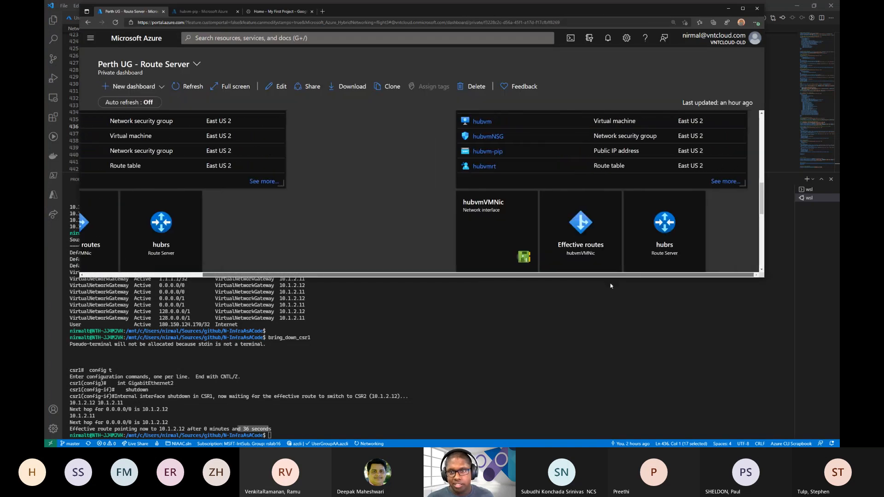
{"action": "scroll", "coordinate": [537, 236], "scroll_direction": "up", "scroll_amount": 1}
{"action": "scroll", "coordinate": [537, 236], "scroll_direction": "down", "scroll_amount": 5}
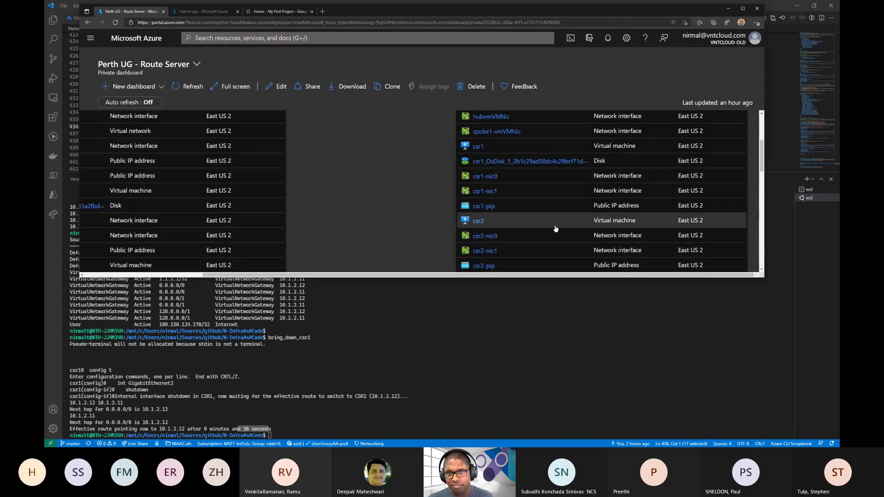
{"action": "scroll", "coordinate": [555, 230], "scroll_direction": "up", "scroll_amount": 2}
{"action": "scroll", "coordinate": [562, 212], "scroll_direction": "down", "scroll_amount": 6}
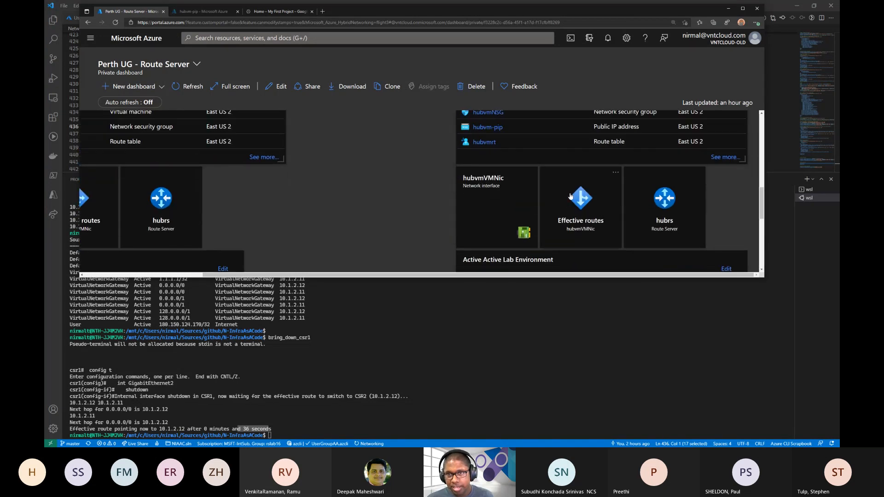
{"action": "left_click", "coordinate": [571, 196]}
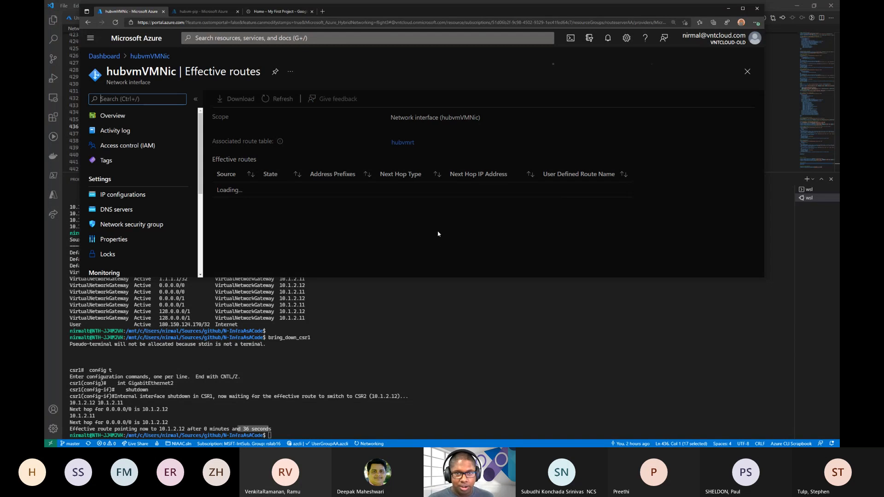
{"action": "left_click_drag", "start_coordinate": [442, 279], "coordinate": [443, 355]}
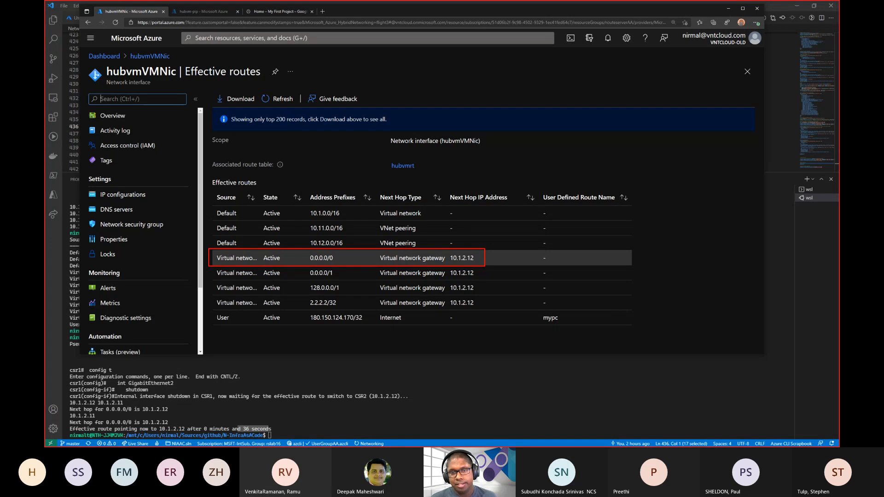
{"action": "key", "text": "Escape"}
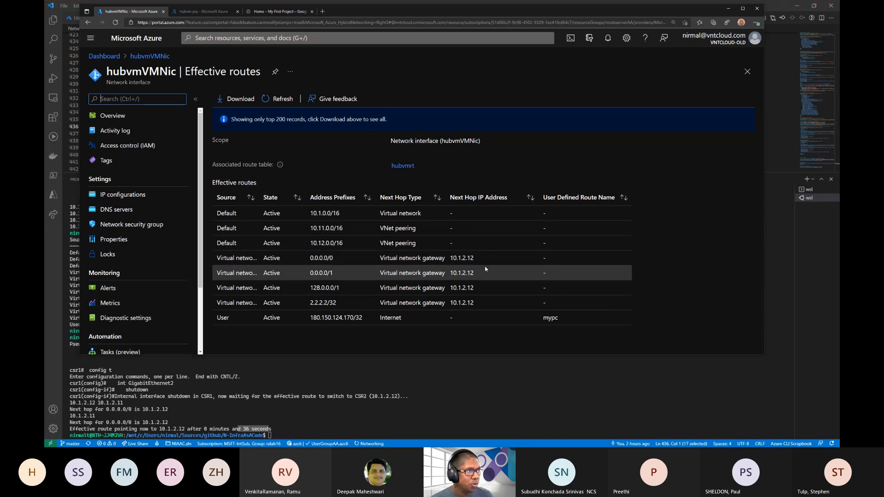
{"action": "key", "text": "alt+Tab"}
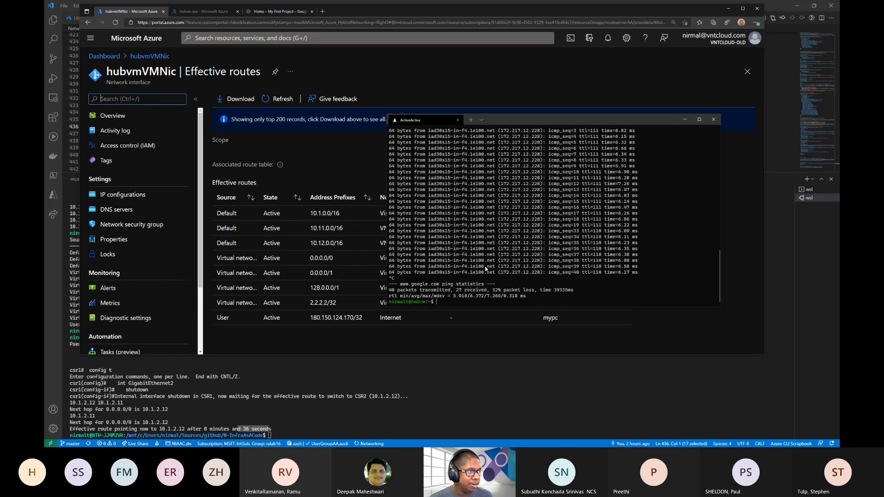
{"action": "key", "text": "Up"}
{"action": "key", "text": "Up"}
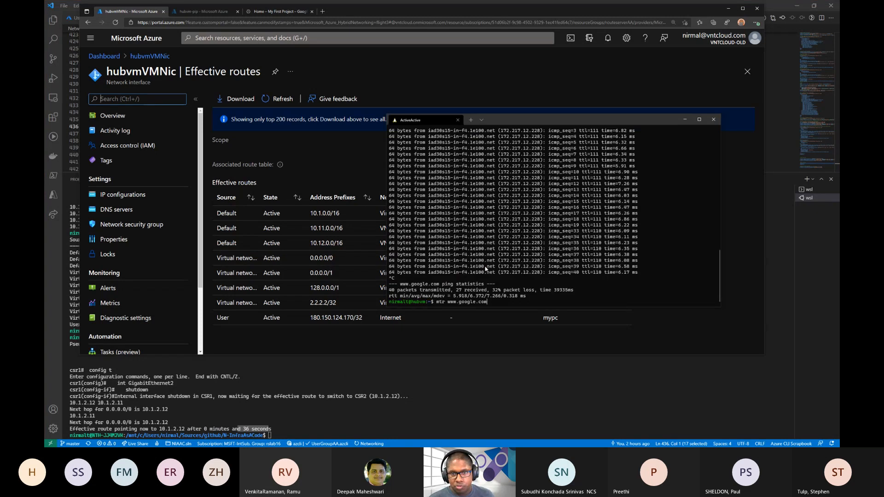
{"action": "key", "text": "Return"}
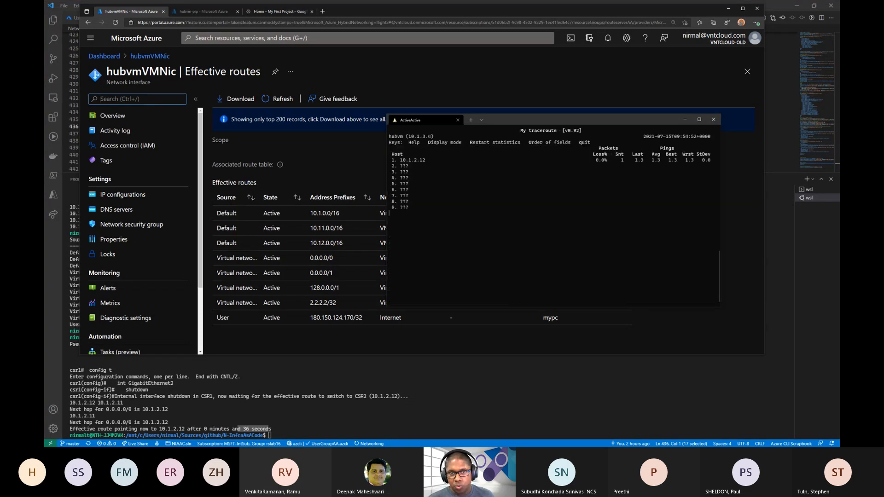
{"action": "key", "text": "q"}
{"action": "key", "text": "Up"}
{"action": "key", "text": "Up"}
{"action": "key", "text": "Up"}
{"action": "key", "text": "Up"}
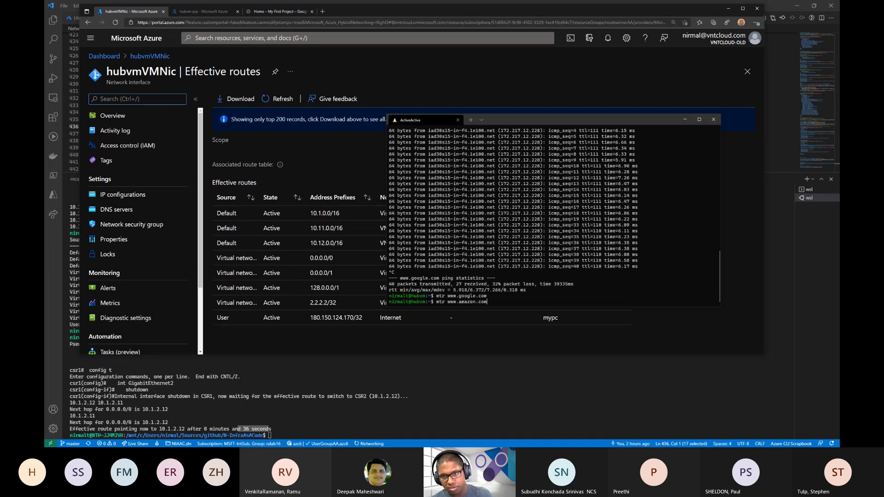
{"action": "key", "text": "Return"}
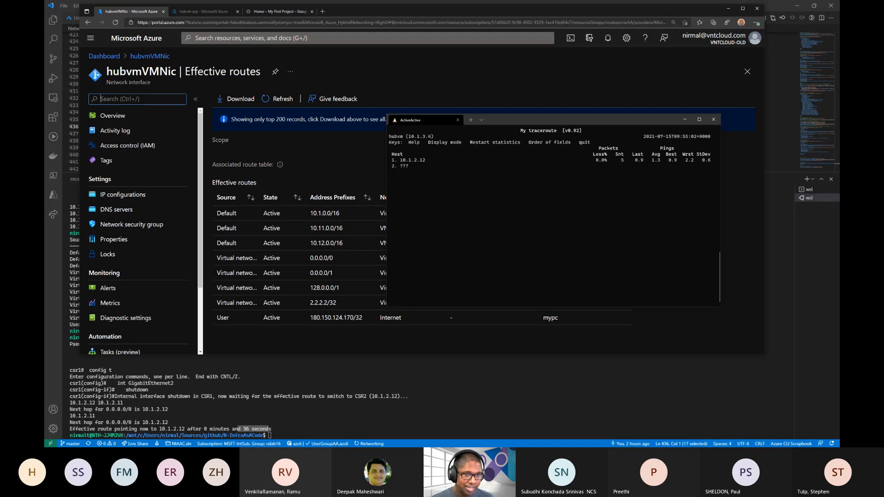
{"action": "key", "text": "q"}
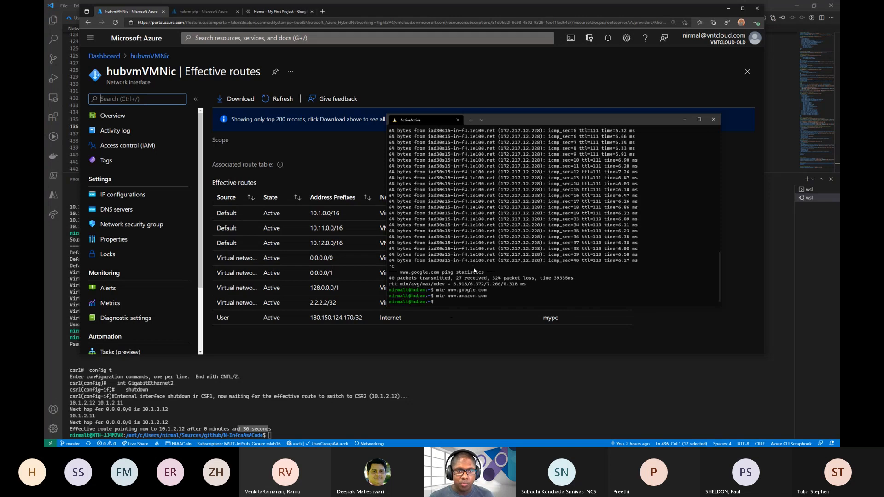
Step: Return to Visual Studio Code and run bring_up_csr1 from UserGroupAA.azcli in the terminal to restore CSR1
{"action": "left_click", "coordinate": [352, 392]}
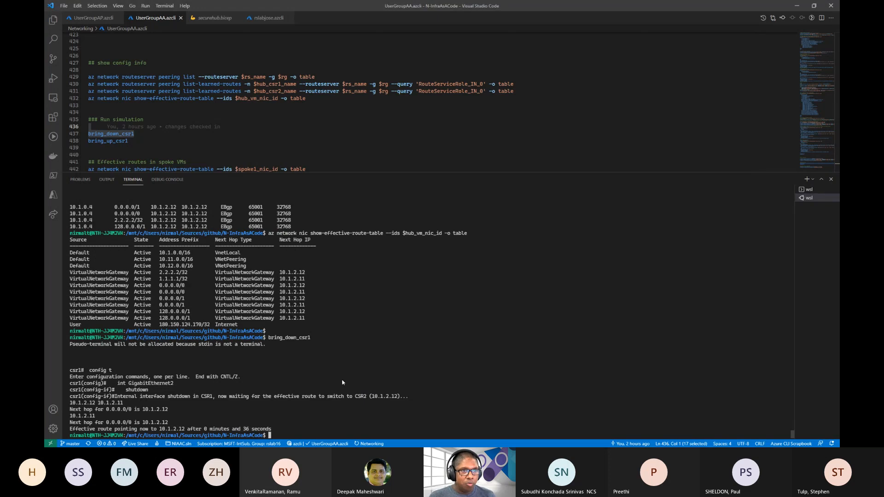
{"action": "left_click_drag", "start_coordinate": [138, 142], "coordinate": [133, 147]}
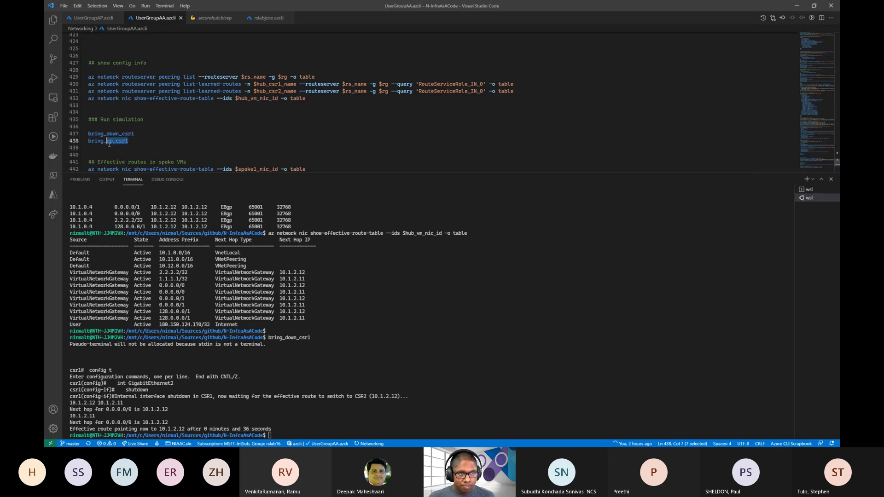
{"action": "left_click_drag", "start_coordinate": [129, 141], "coordinate": [85, 143]}
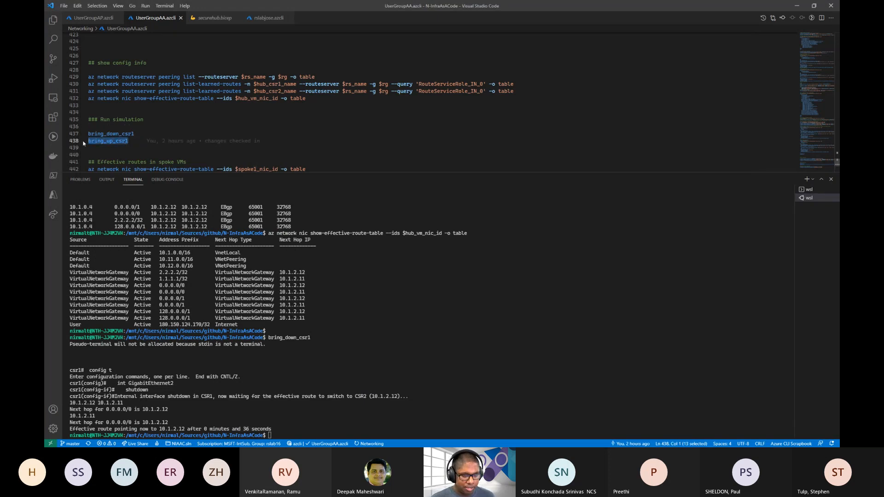
{"action": "key", "text": "ctrl+apostrophe"}
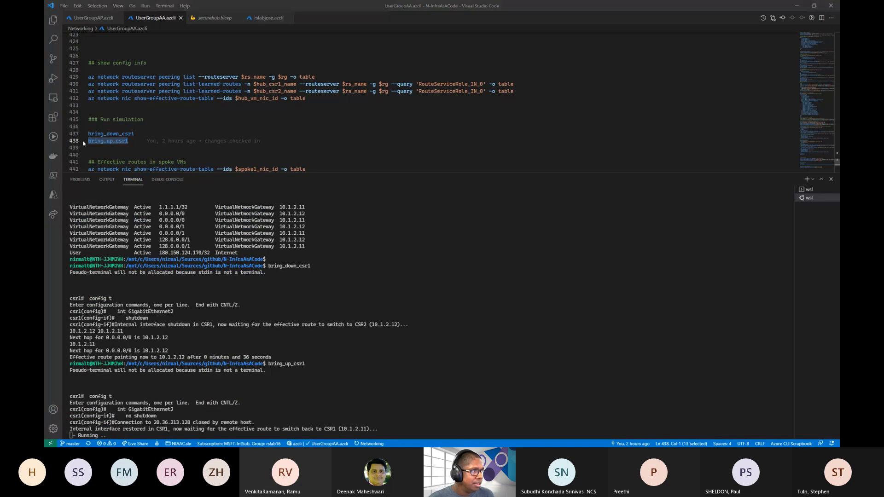
Step: Switch to the Azure portal, refresh the hubvmVMNic effective routes, and mark the two 0.0.0.0/0 routes
{"action": "key", "text": "alt+Tab"}
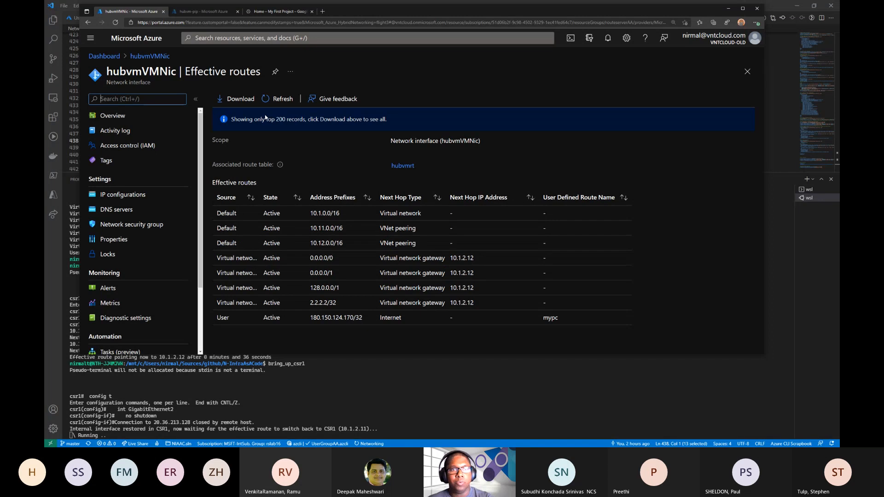
{"action": "left_click", "coordinate": [273, 99]}
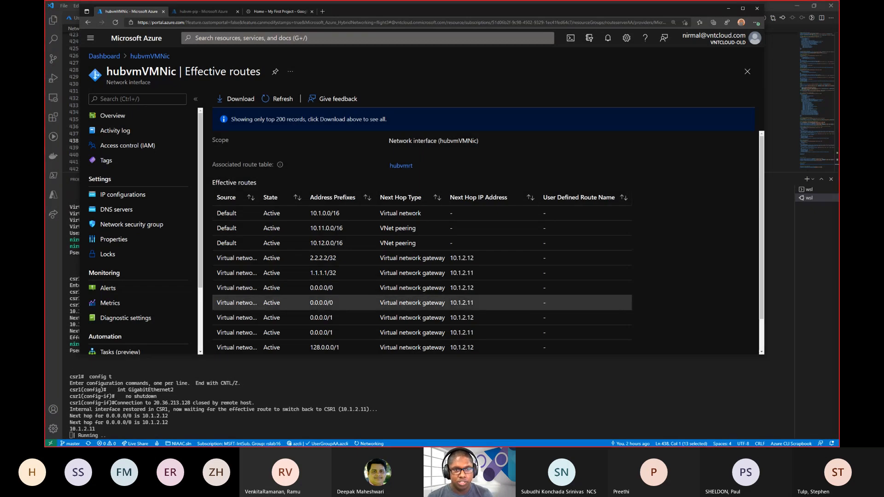
{"action": "left_click_drag", "start_coordinate": [209, 281], "coordinate": [484, 312]}
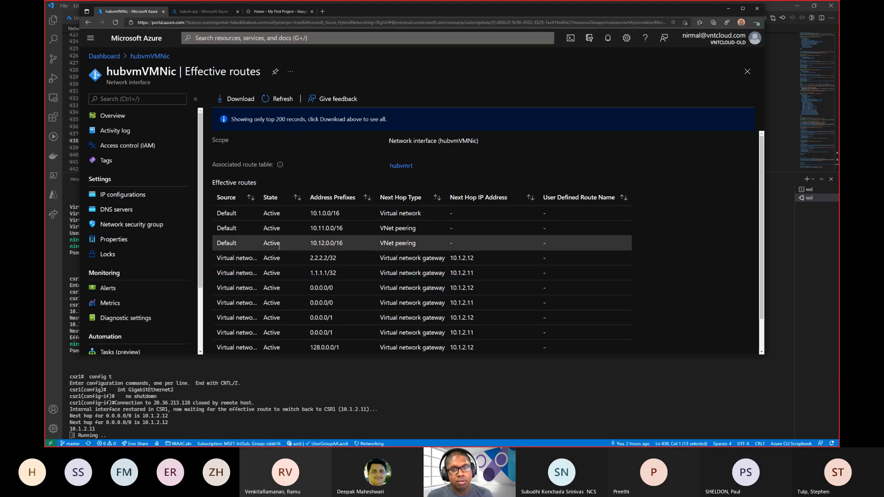
Step: Cancel the running bring_up_csr1 script in the Visual Studio Code terminal and minimize the editor window
{"action": "left_click", "coordinate": [314, 388]}
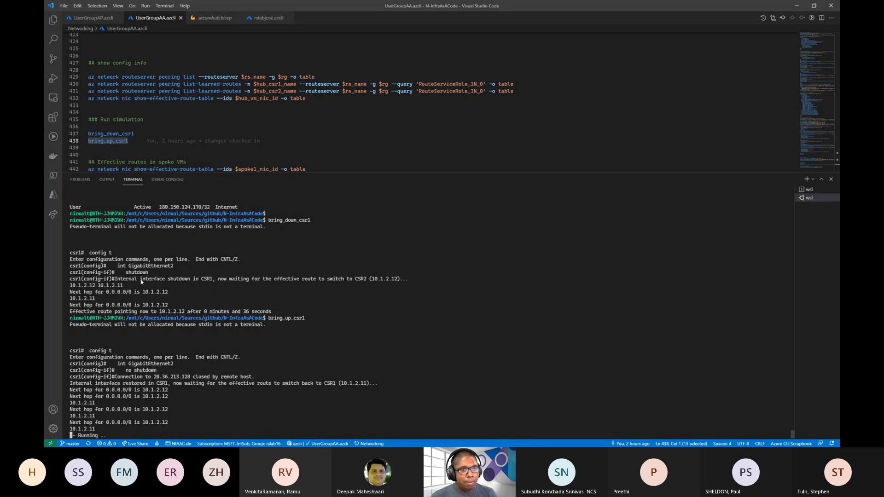
{"action": "key", "text": "ctrl+p"}
{"action": "type", "text": "0"}
{"action": "key", "text": "Escape"}
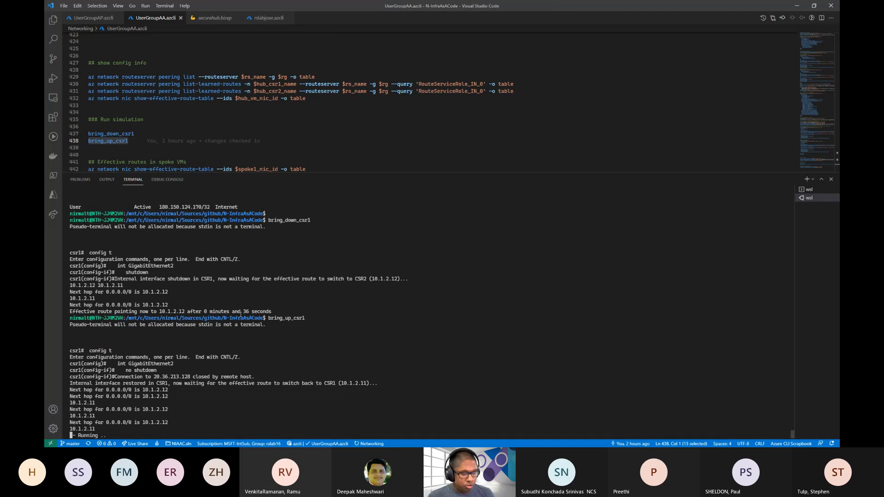
{"action": "key", "text": "ctrl+c"}
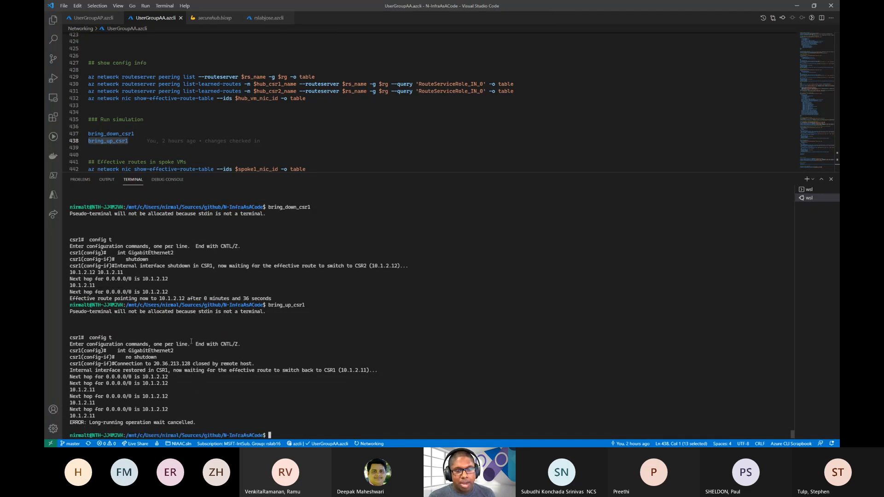
{"action": "left_click_drag", "start_coordinate": [318, 4], "coordinate": [375, 159]}
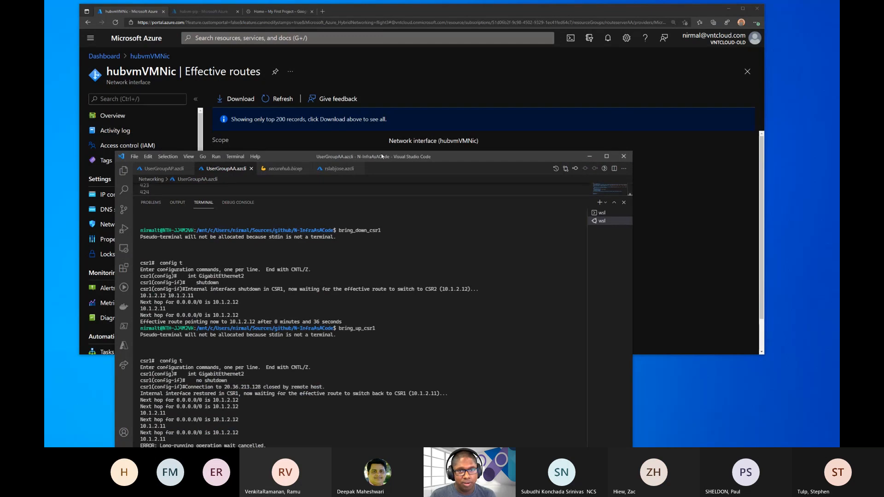
{"action": "left_click", "coordinate": [589, 156]}
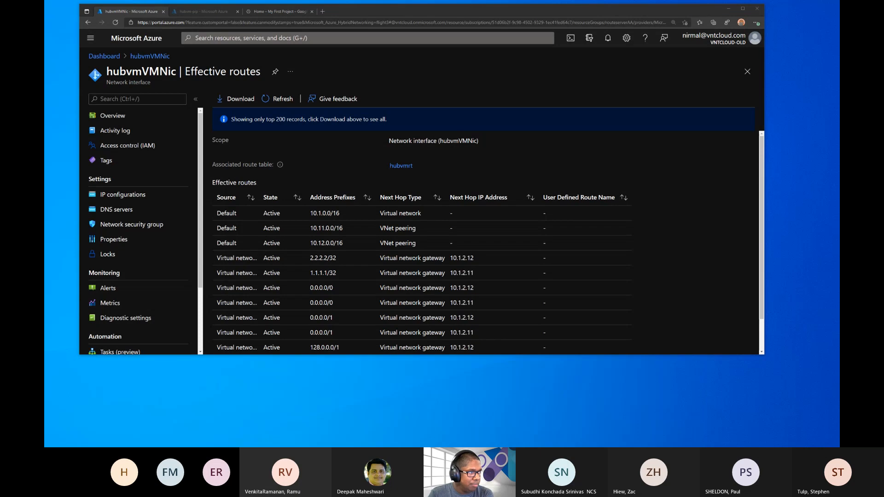
{"action": "key", "text": "Right"}
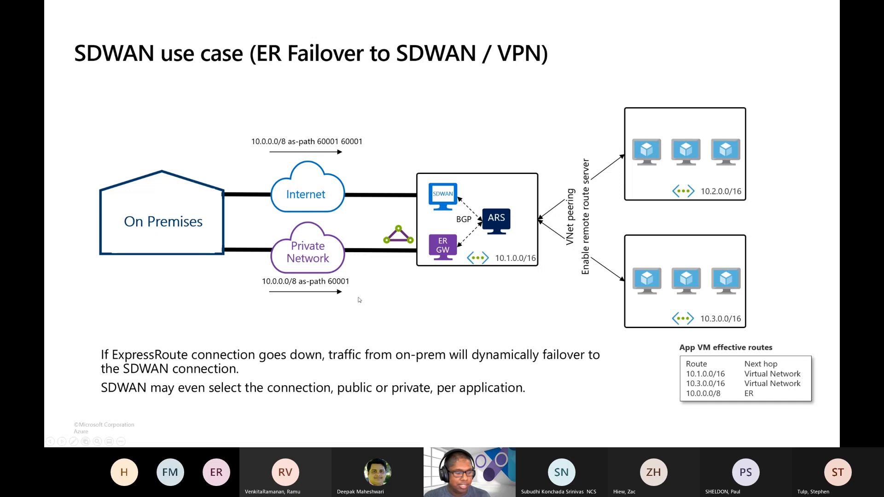
{"action": "key", "text": "ctrl+2"}
{"action": "mouse_move", "coordinate": [252, 274]}
{"action": "left_mouse_down"}
{"action": "mouse_move", "coordinate": [298, 275]}
{"action": "mouse_move", "coordinate": [358, 297]}
{"action": "left_mouse_up"}
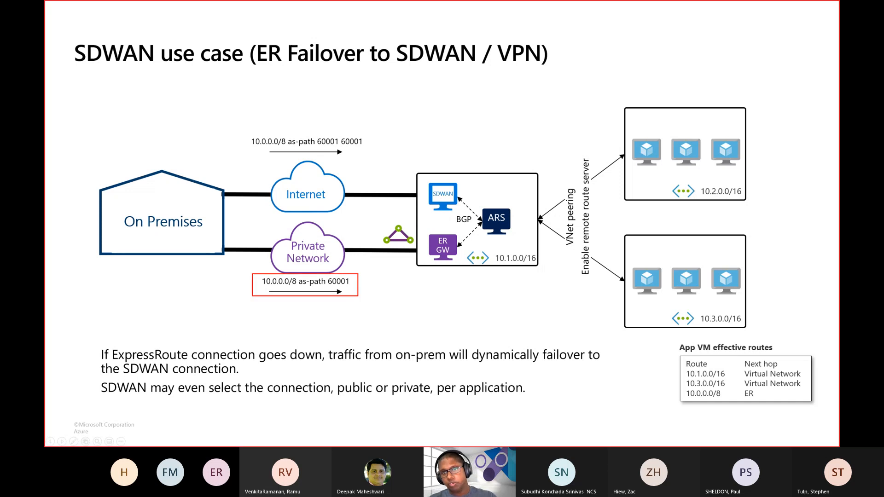